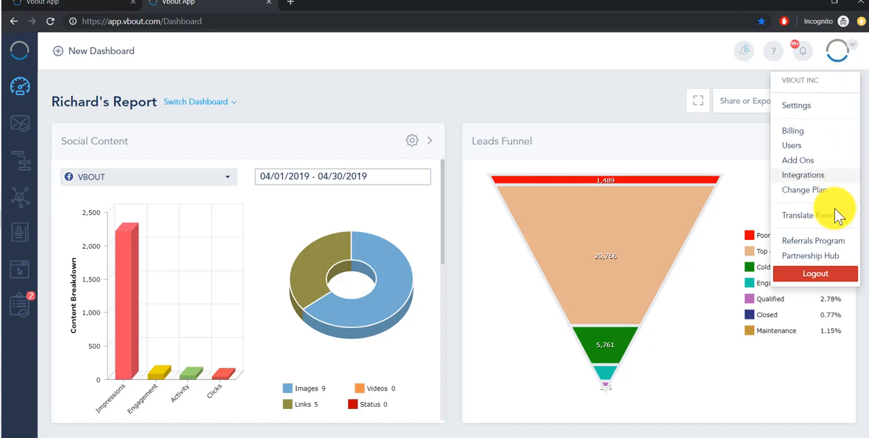
- Open the Partnership Hub and review the commission rate and the monthly partnership summary
left_click(825, 259)
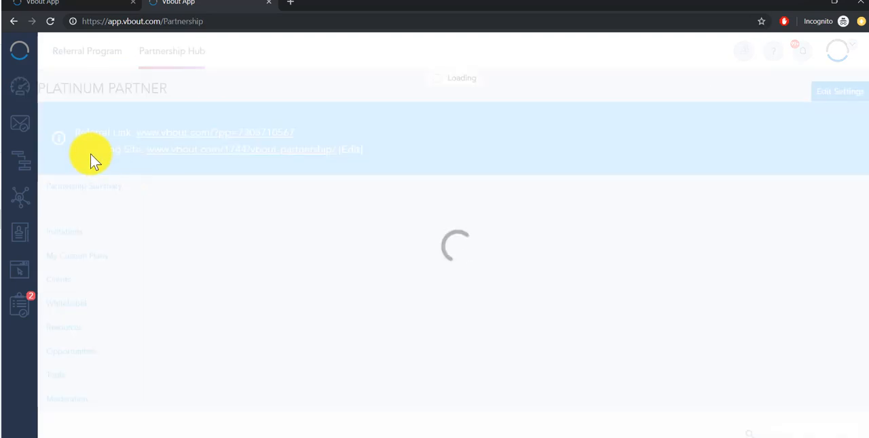
scroll(122, 161, "down", 4)
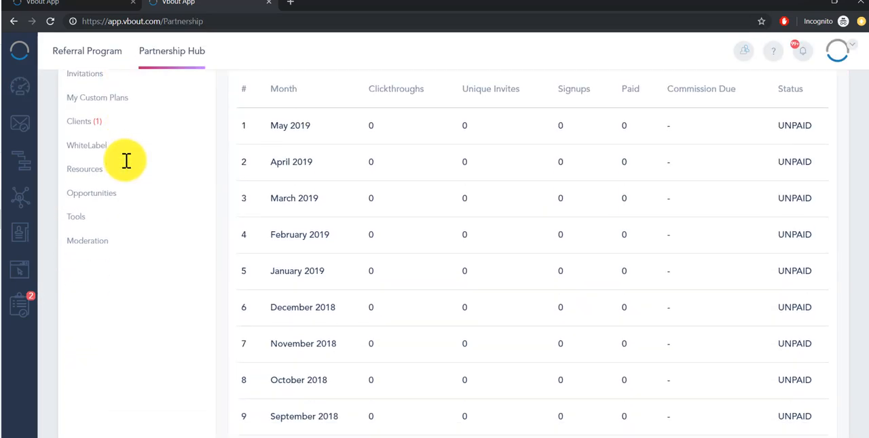
scroll(126, 168, "up", 4)
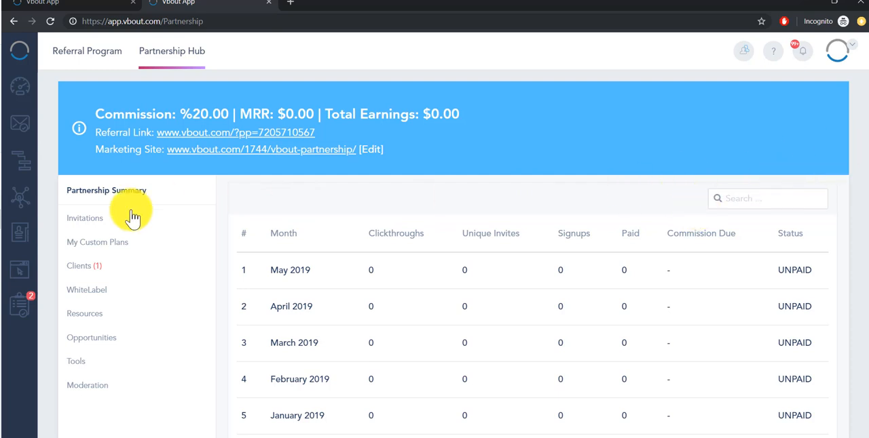
left_click_drag(229, 114, 180, 117)
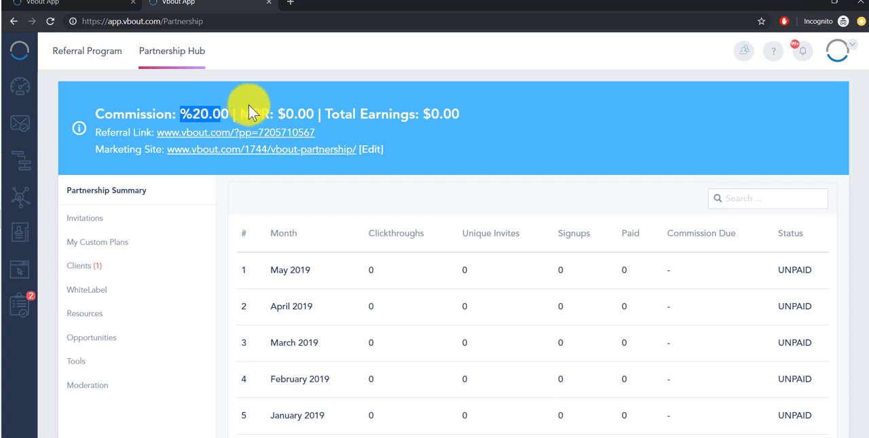
scroll(401, 237, "up", 1)
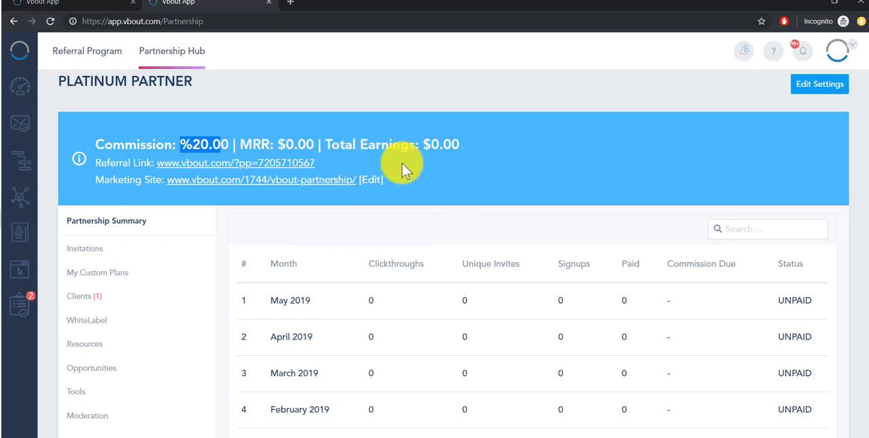
scroll(537, 250, "down", 2)
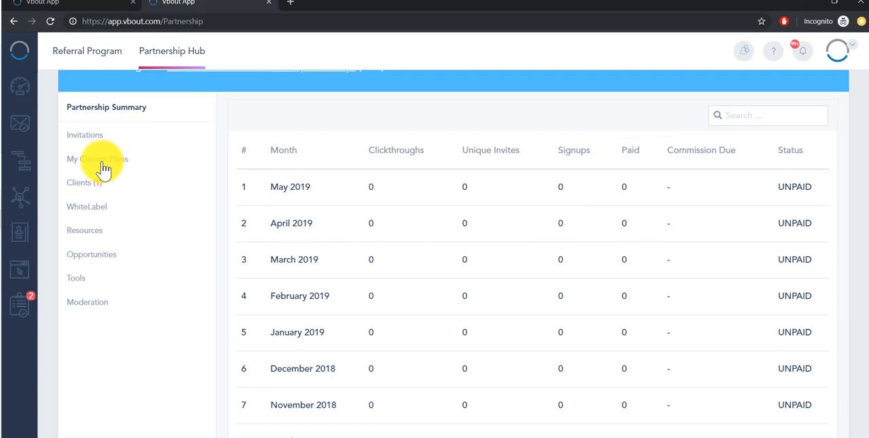
- Open the client list, start adding a new account, and look over its contact name and business name, email and phone fields
left_click(85, 184)
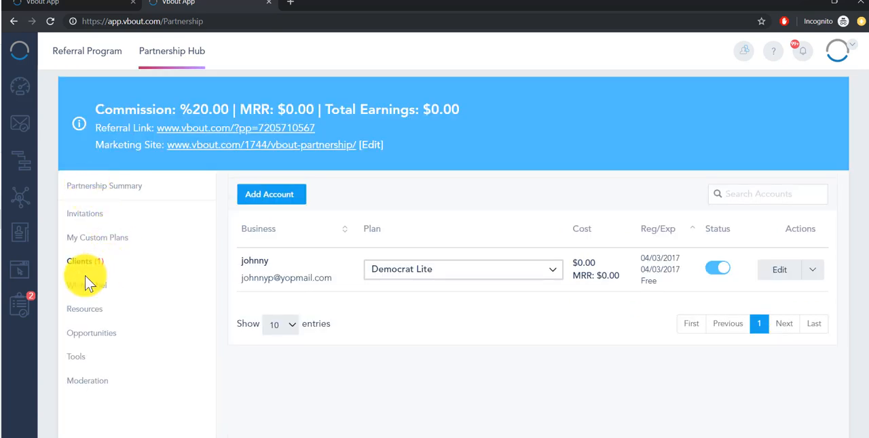
left_click(255, 203)
left_click(302, 120)
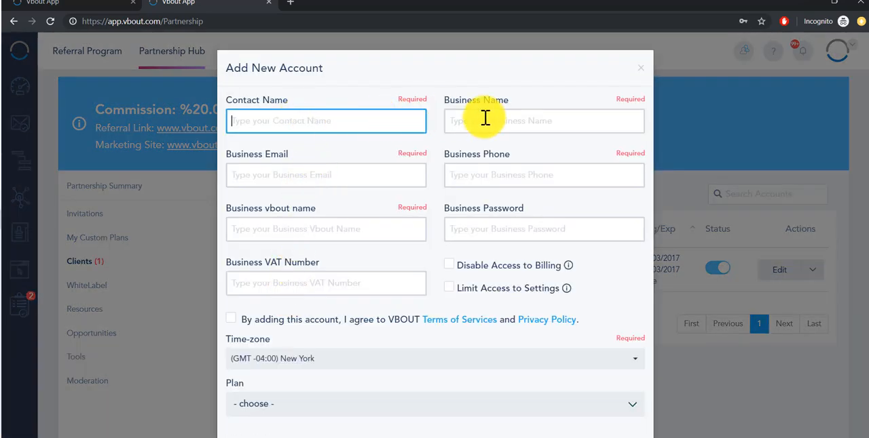
left_click(485, 118)
left_click(341, 174)
left_click(487, 181)
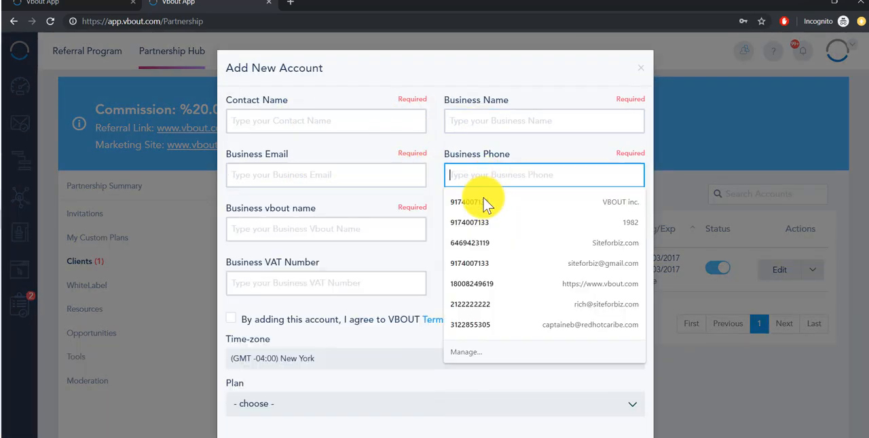
left_click(418, 76)
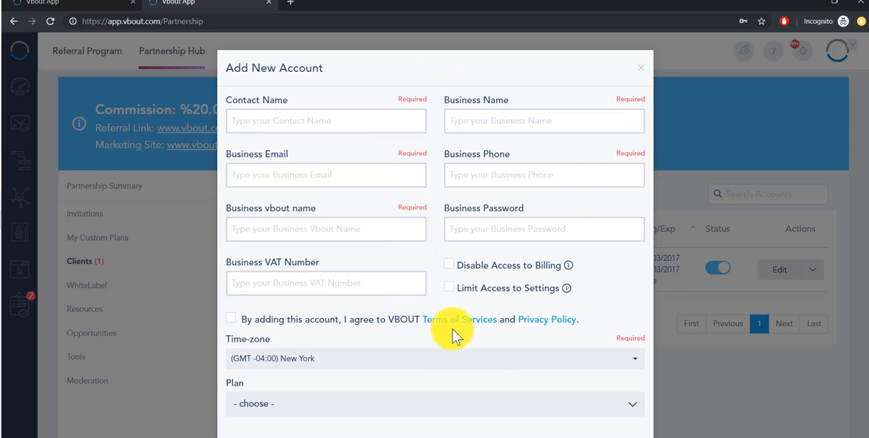
- Enable Disable Access to Billing and Limit Access to Settings for the new account
left_click(449, 266)
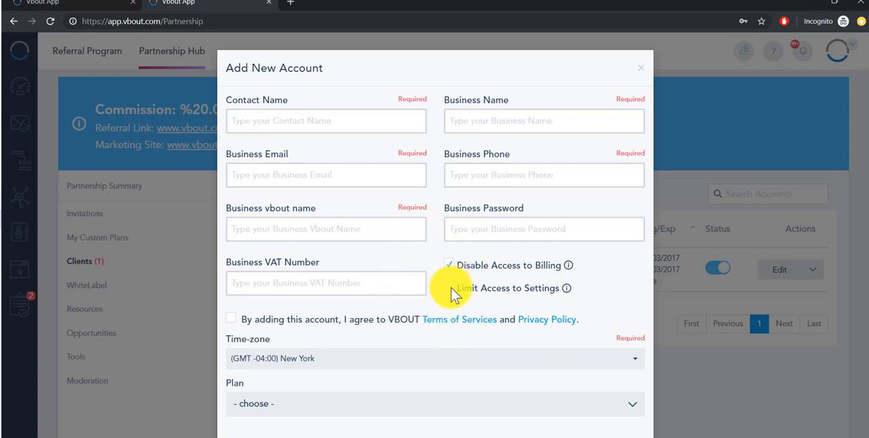
left_click(451, 266)
left_click(450, 288)
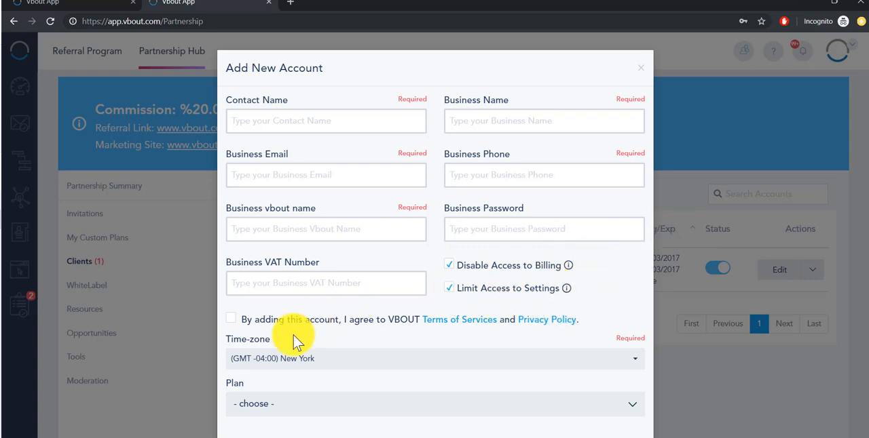
- Browse the available plans and assign the custom plan priced at $250.00/mo to the new account
scroll(299, 332, "down", 3)
left_click(293, 305)
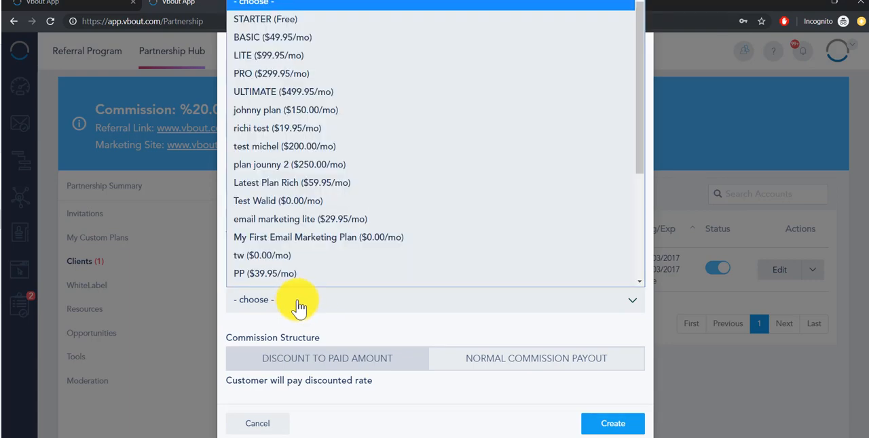
scroll(301, 139, "down", 5)
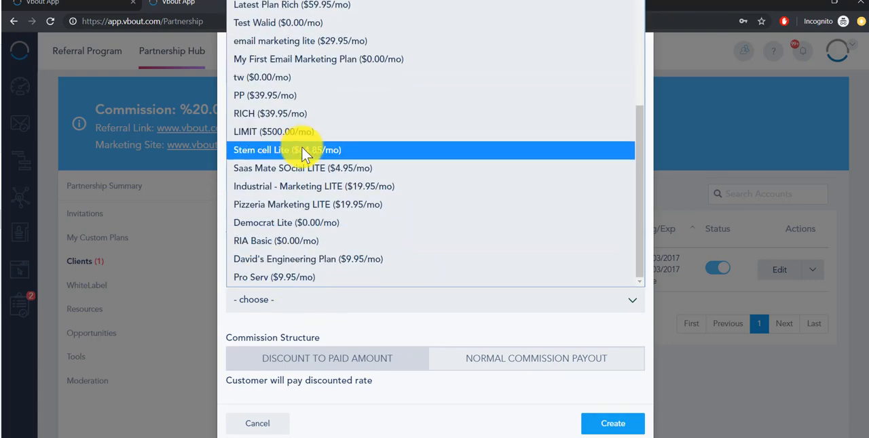
scroll(306, 146, "up", 5)
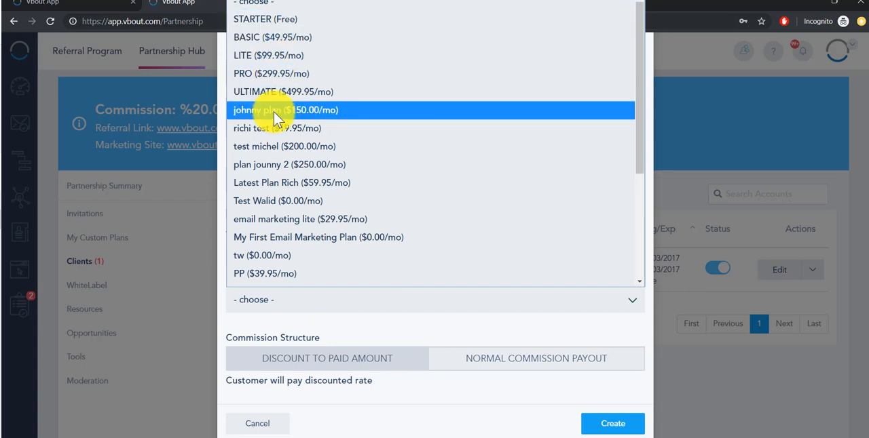
left_click(333, 333)
left_click(329, 305)
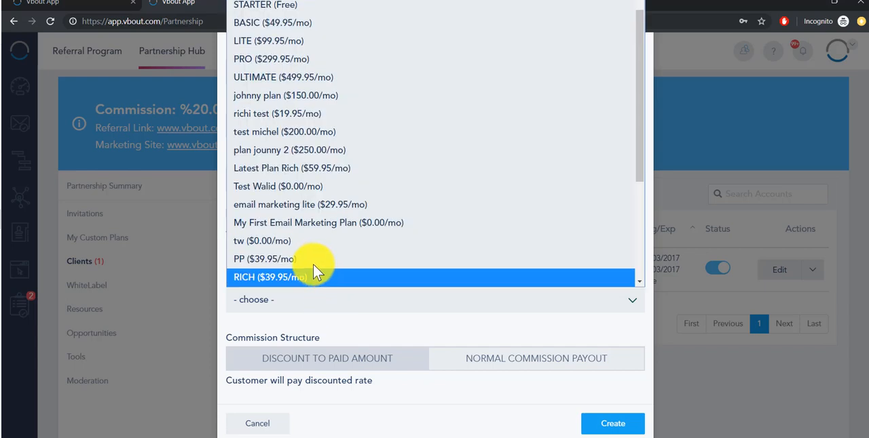
left_click(292, 150)
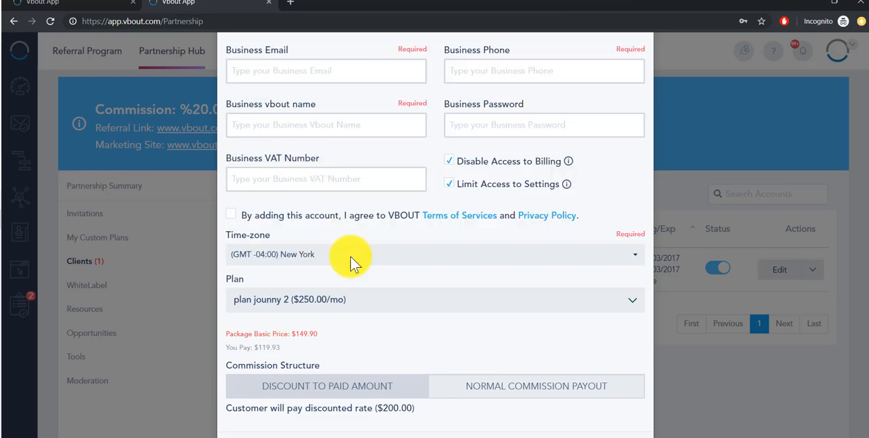
- Compare the Discount to Paid Amount and Normal Commission Payout structures for the chosen plan, and cancel the new account
scroll(339, 361, "down", 1)
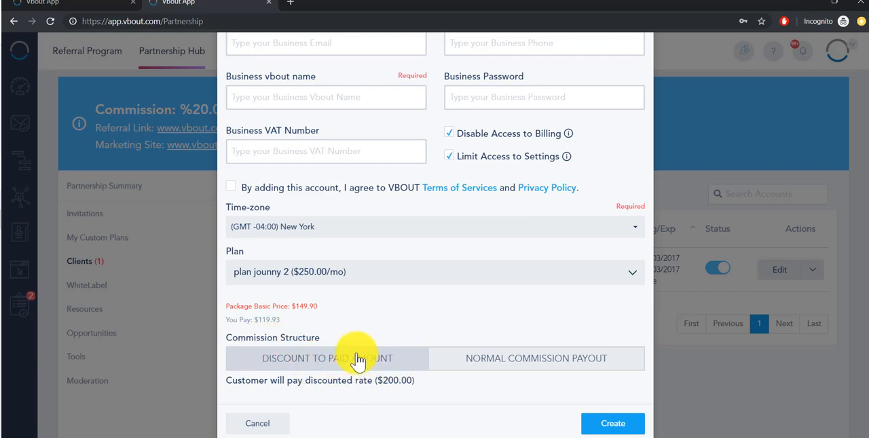
triple_click(297, 318)
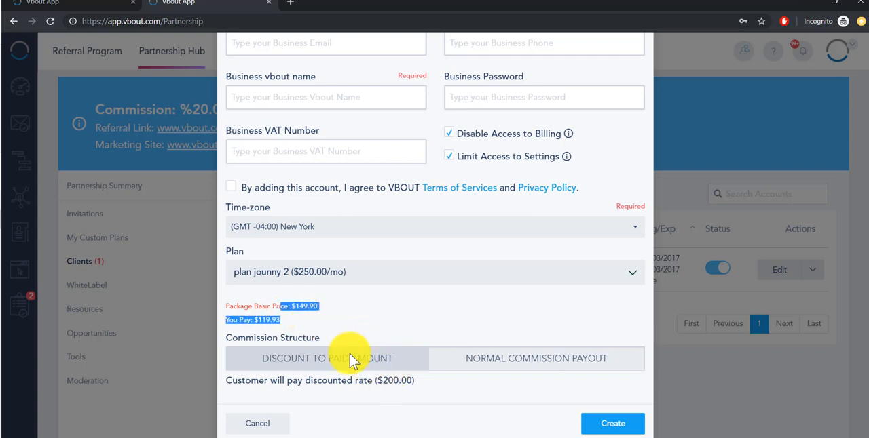
left_click(511, 369)
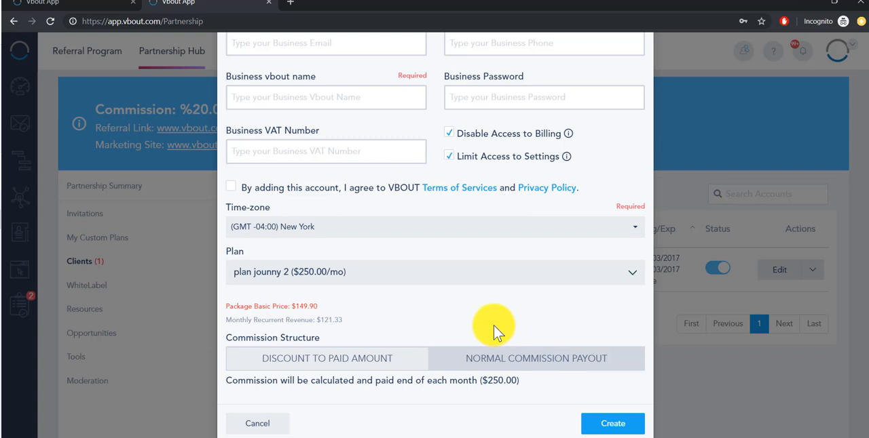
left_click(352, 369)
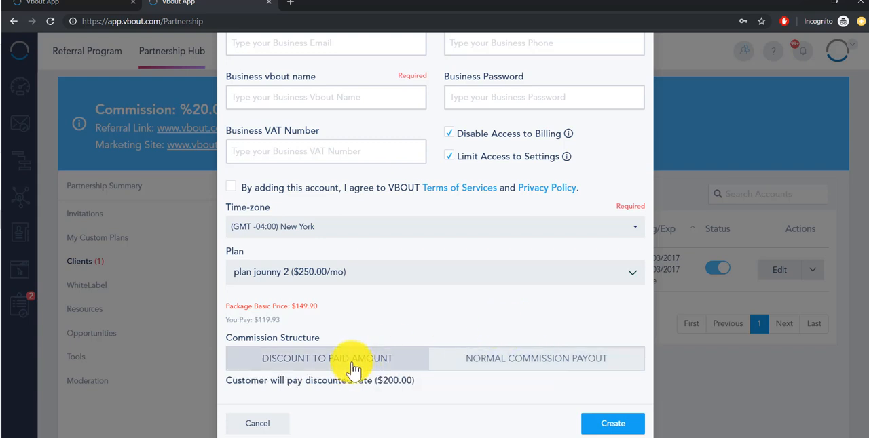
left_click(448, 369)
left_click(407, 369)
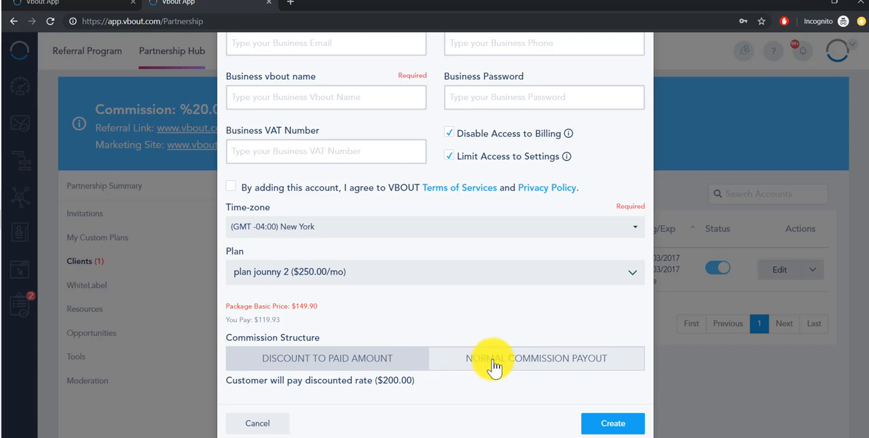
left_click(486, 366)
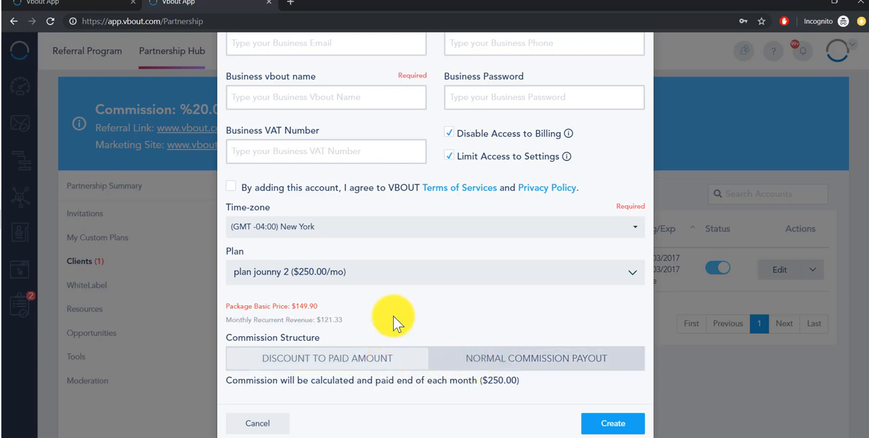
scroll(422, 311, "up", 2)
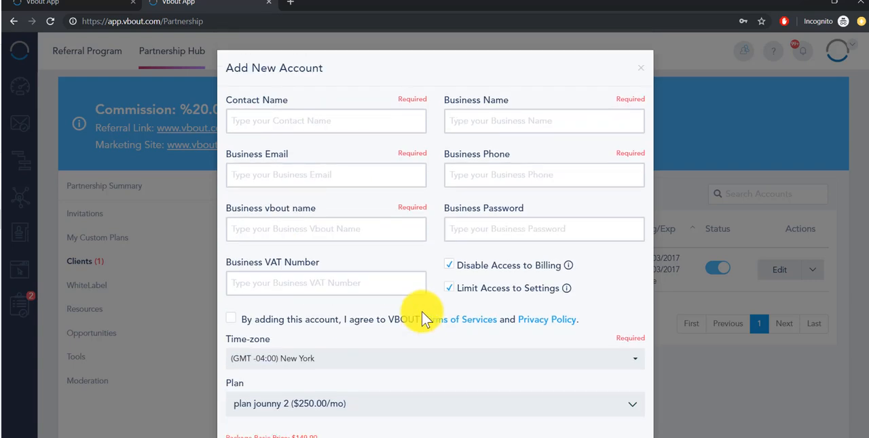
scroll(421, 312, "down", 2)
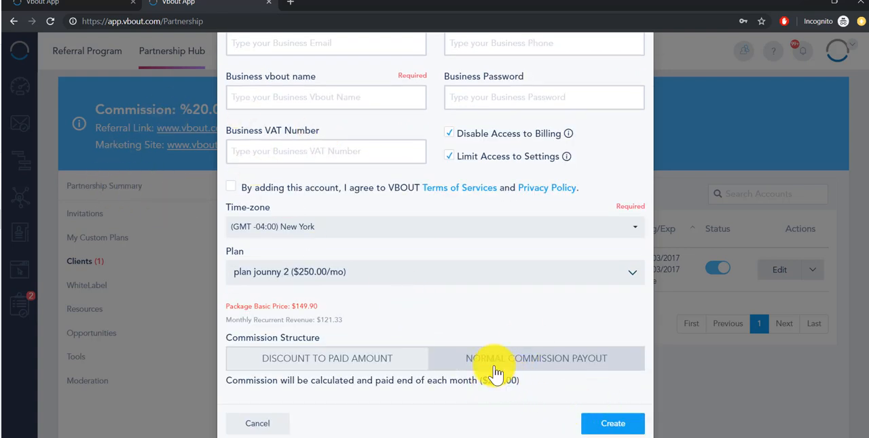
left_click(268, 424)
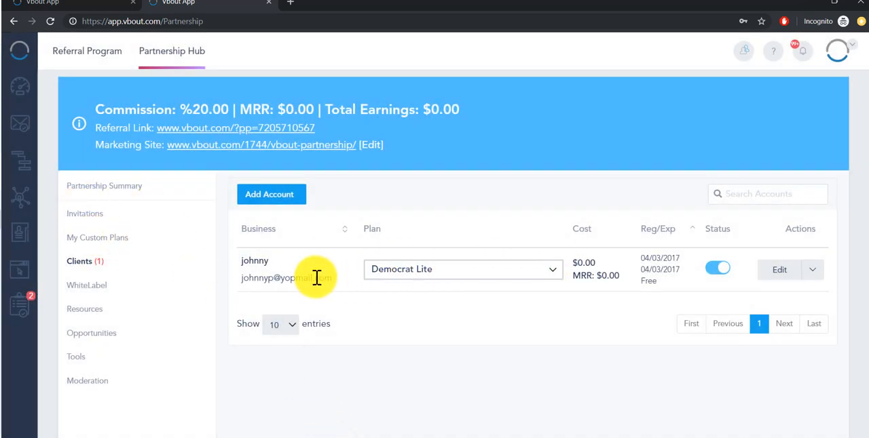
- Examine the existing client's plan selector, cost, expiry and status in the client list without changing them
left_click(547, 275)
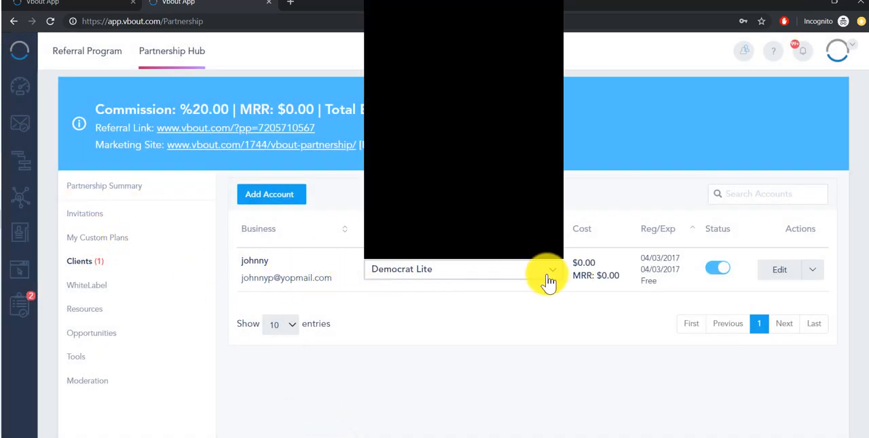
left_click(475, 295)
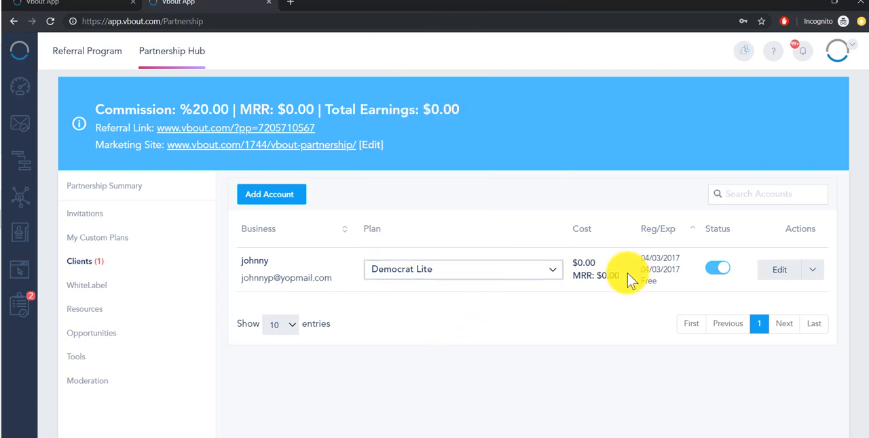
left_click_drag(628, 281, 601, 270)
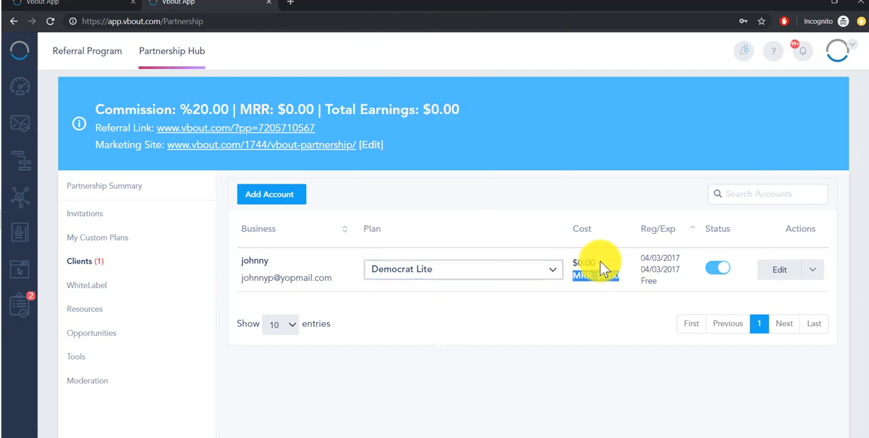
double_click(648, 282)
left_click(713, 269)
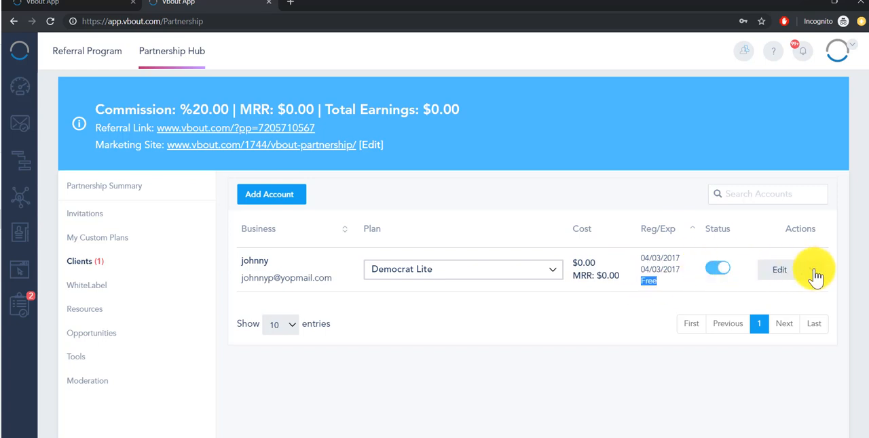
- Open the client's billing details, review the payment method, available add-ons and invoices, and return to the client list
left_click(812, 270)
left_click(790, 318)
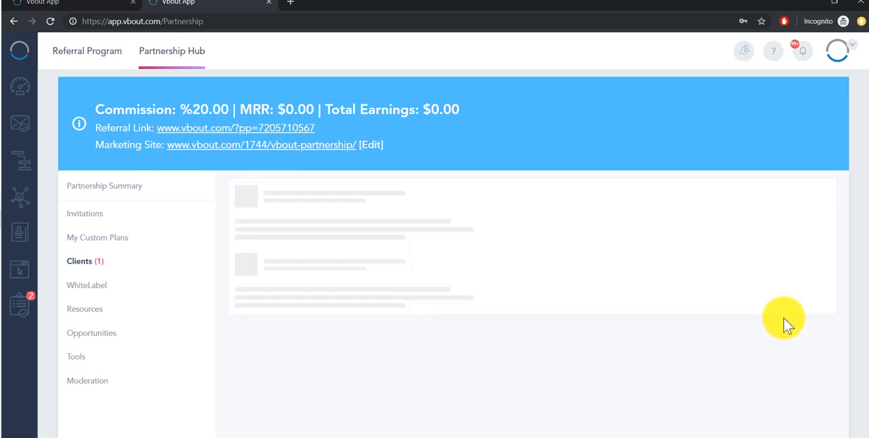
left_click(527, 216)
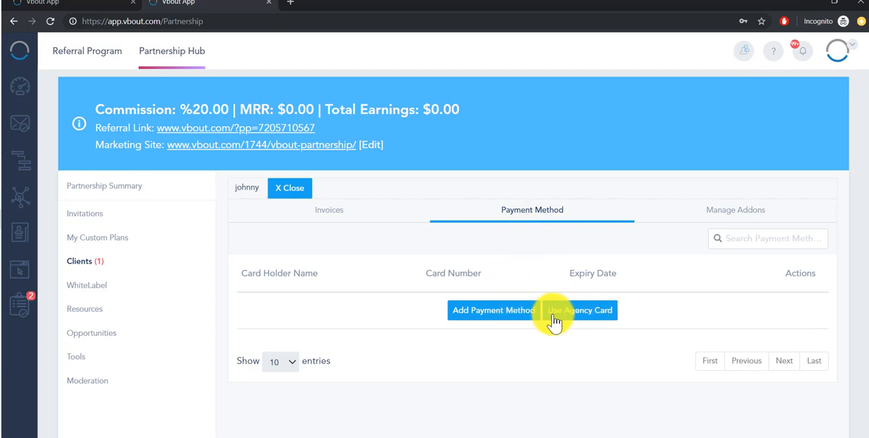
left_click(719, 212)
scroll(424, 207, "down", 1)
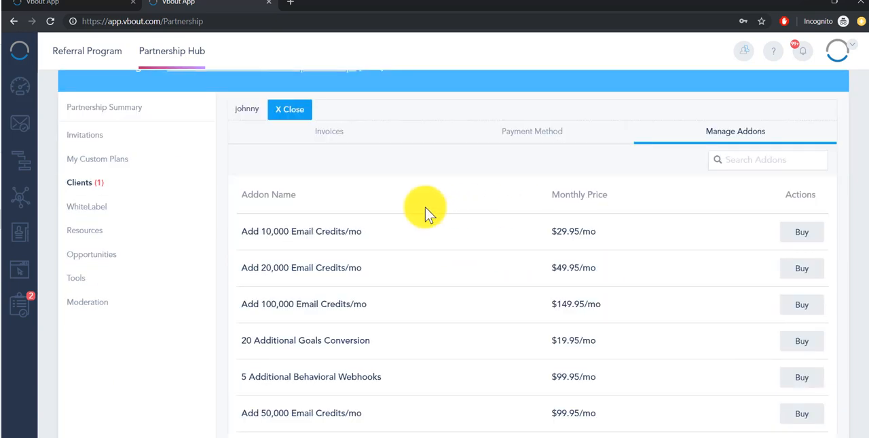
left_click(331, 134)
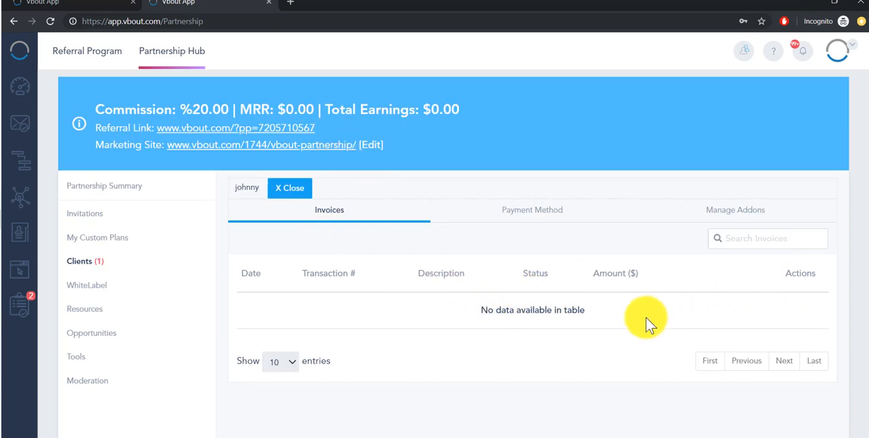
left_click(283, 196)
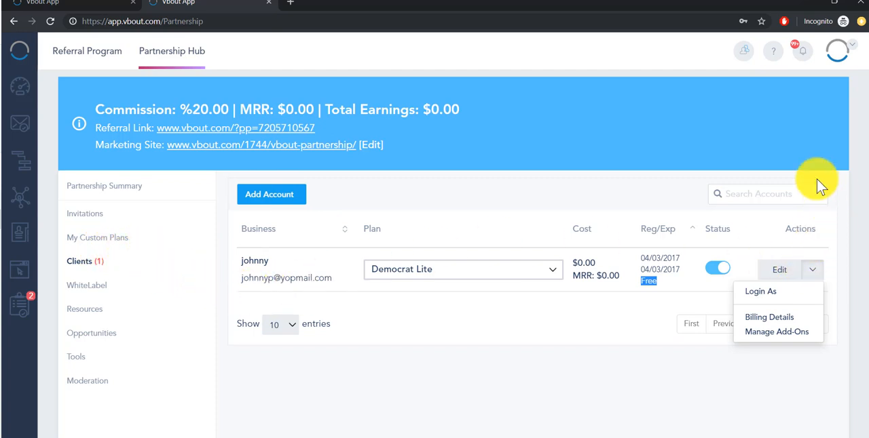
- Open the partner's custom plans and review the names, levels and registration URLs of the existing plans
left_click(834, 200)
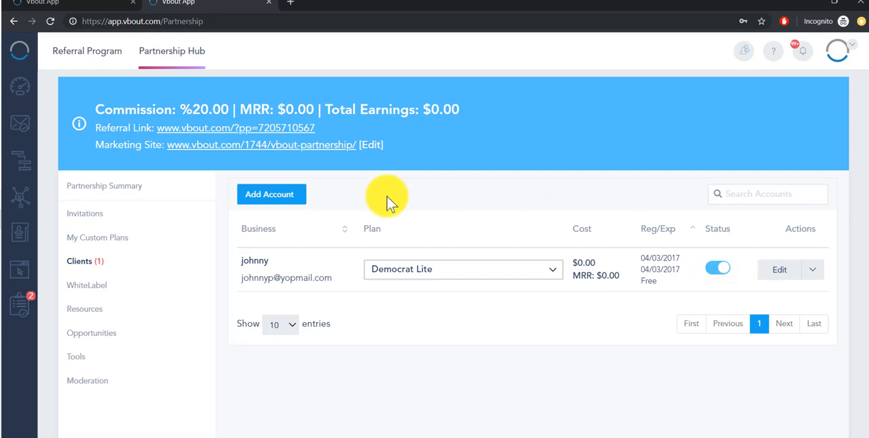
left_click(97, 245)
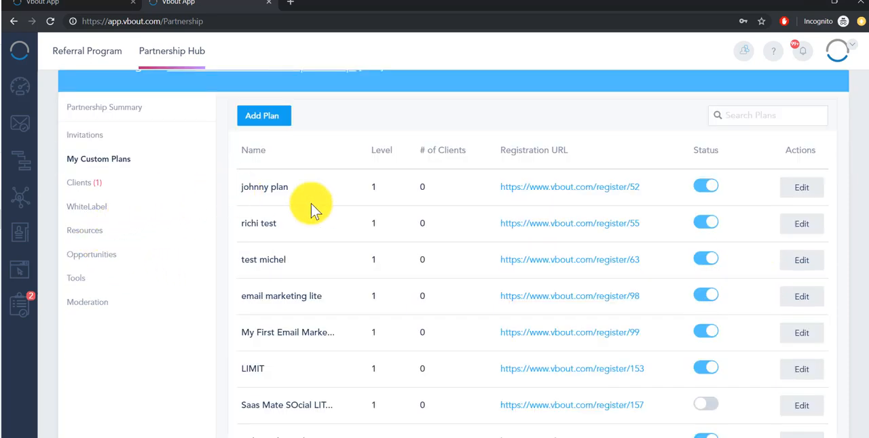
scroll(414, 248, "down", 2)
scroll(416, 273, "up", 5)
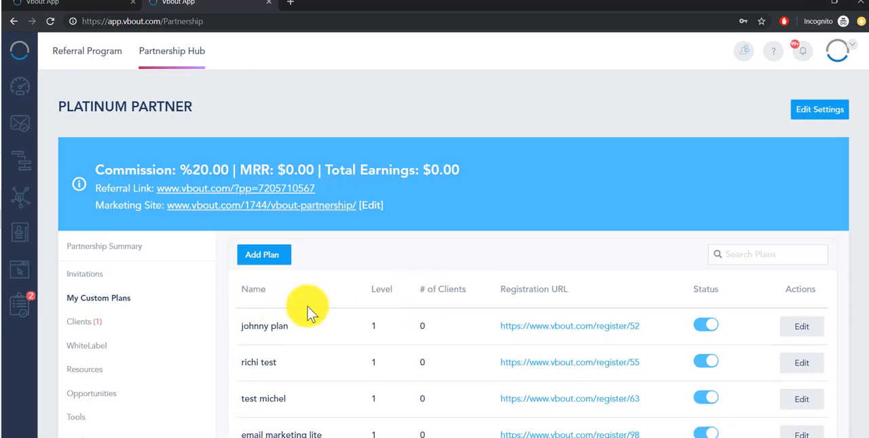
left_click_drag(289, 326, 244, 329)
left_click_drag(286, 364, 240, 364)
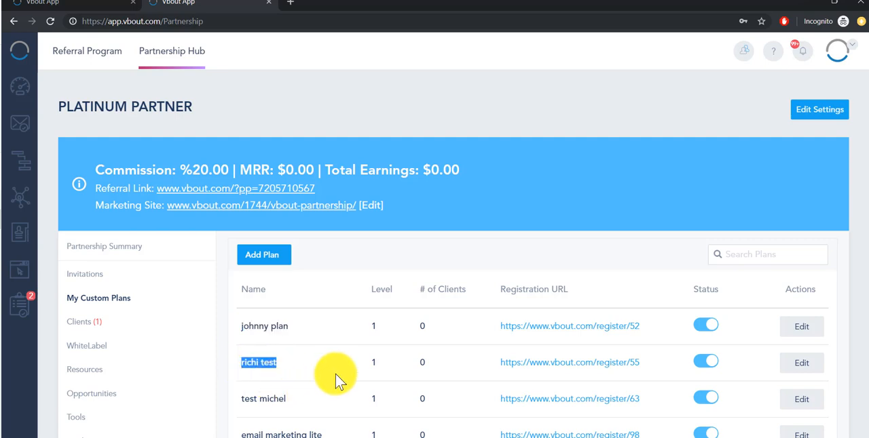
- Start a new custom plan named "Email Lite" with plan ID 1 and the description "Starter email up to 10K emails/mo"
left_click(265, 255)
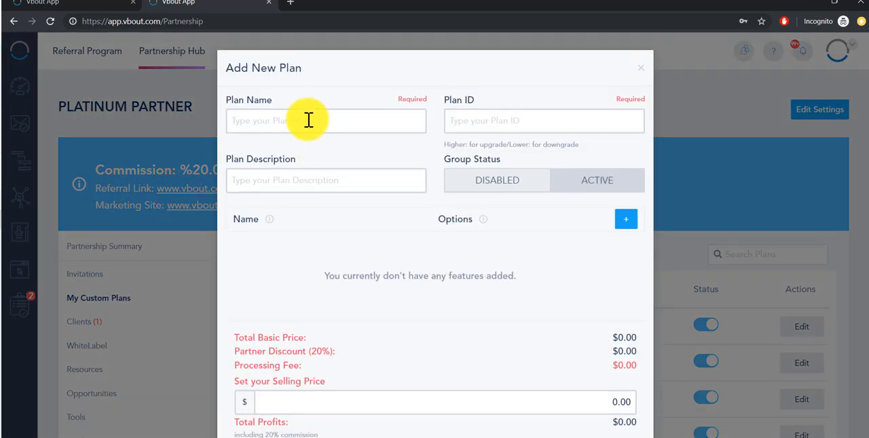
left_click(309, 121)
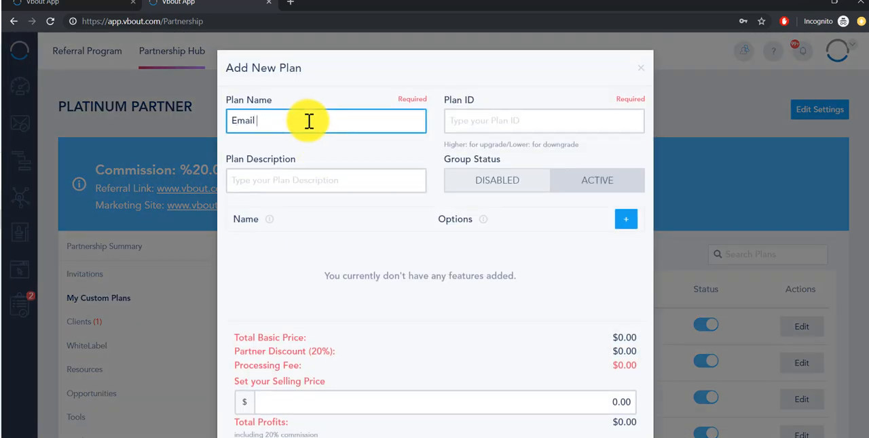
type("Email Lite")
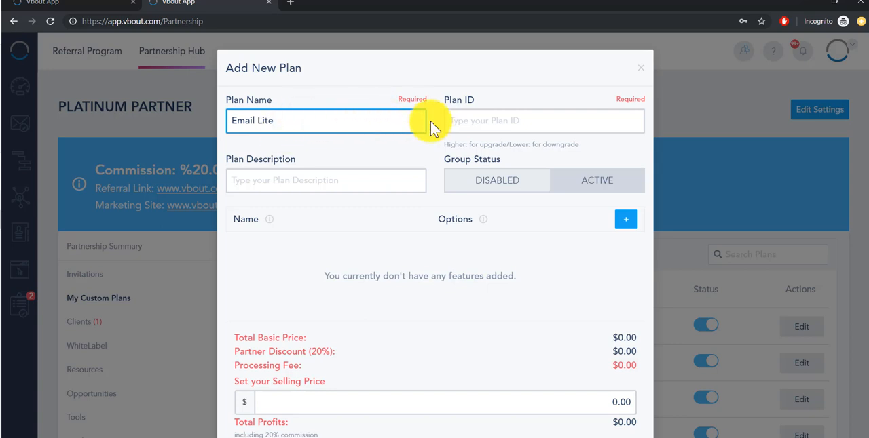
left_click(469, 126)
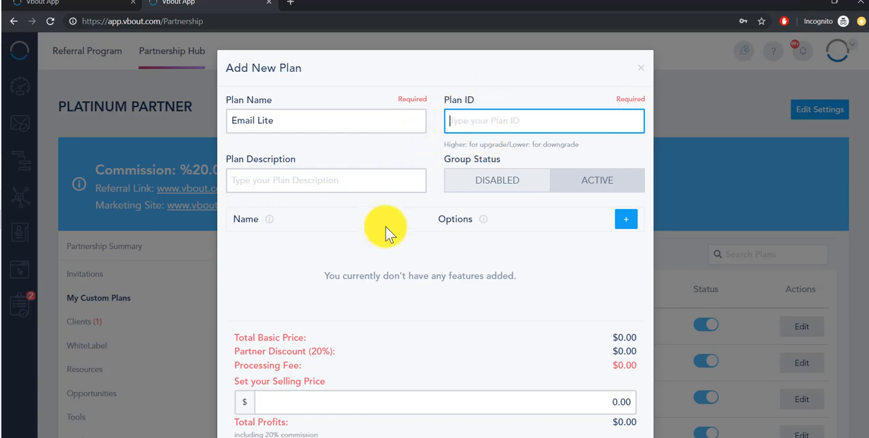
left_click(274, 192)
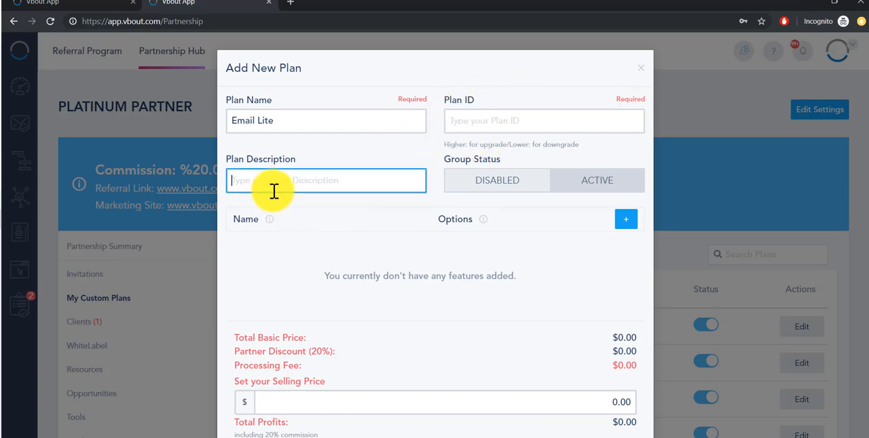
left_click(479, 122)
type("1")
left_click(283, 194)
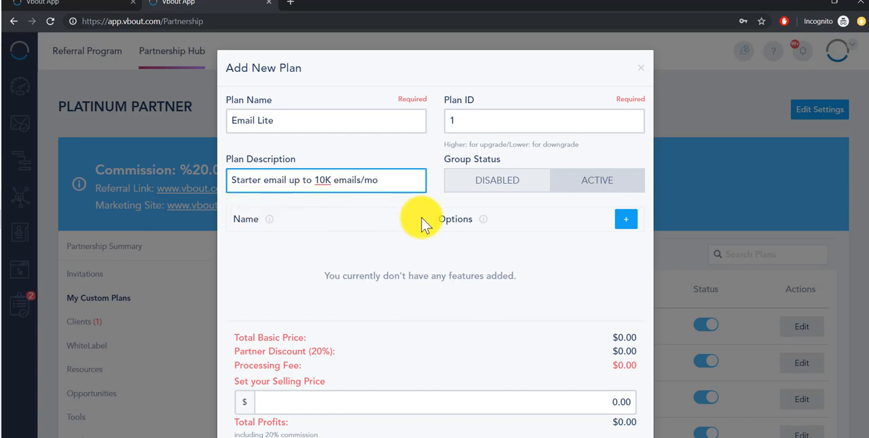
- Add the Email Marketing feature to the plan with the package Send Up to 10K Emails per Month ($29.95)
left_click(623, 228)
left_click(392, 260)
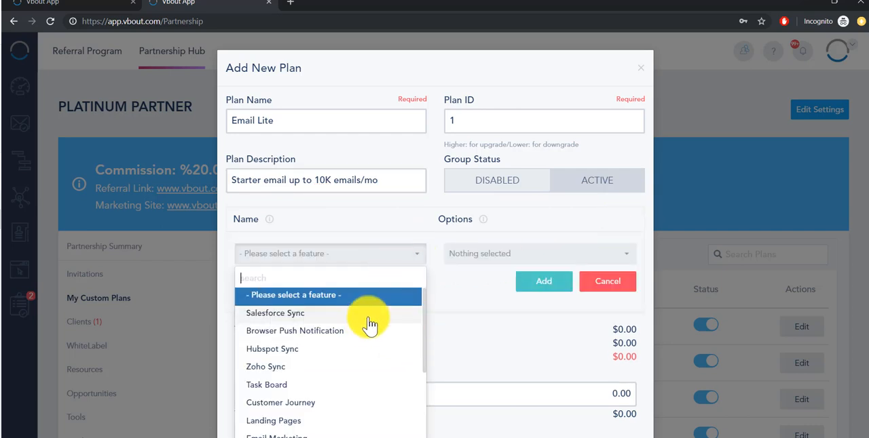
type("email")
left_click(290, 294)
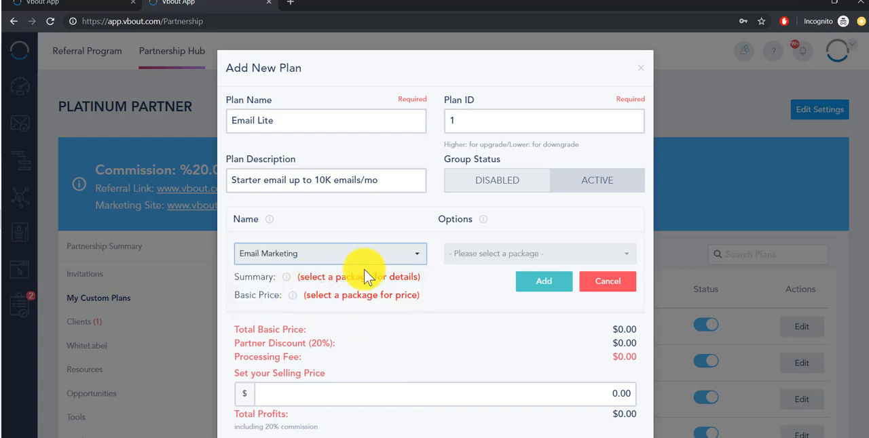
left_click(533, 254)
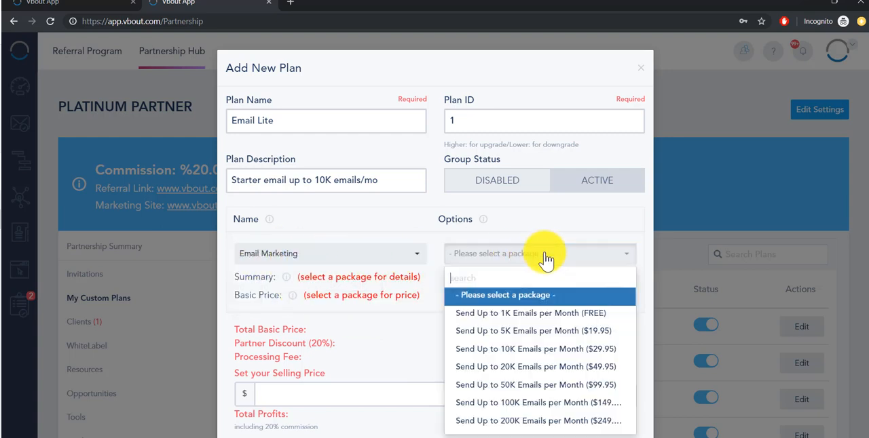
left_click(533, 349)
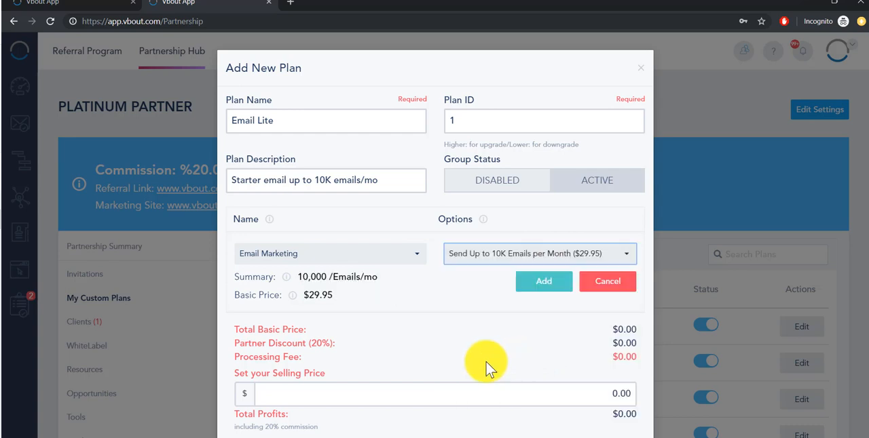
left_click(558, 256)
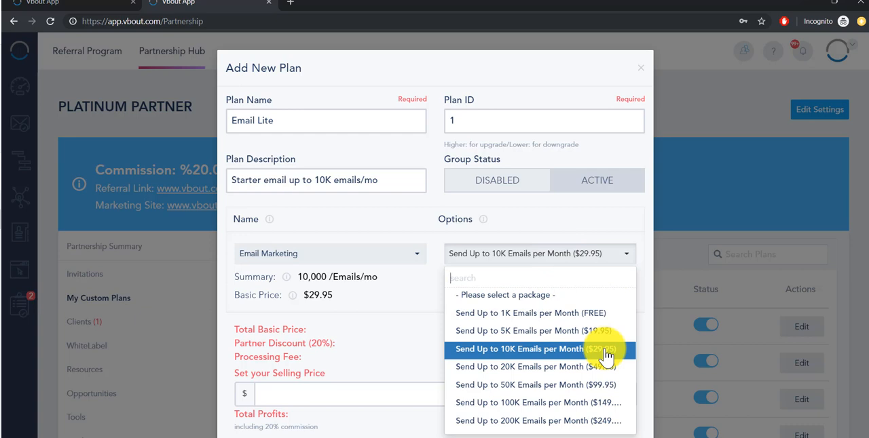
left_click(555, 253)
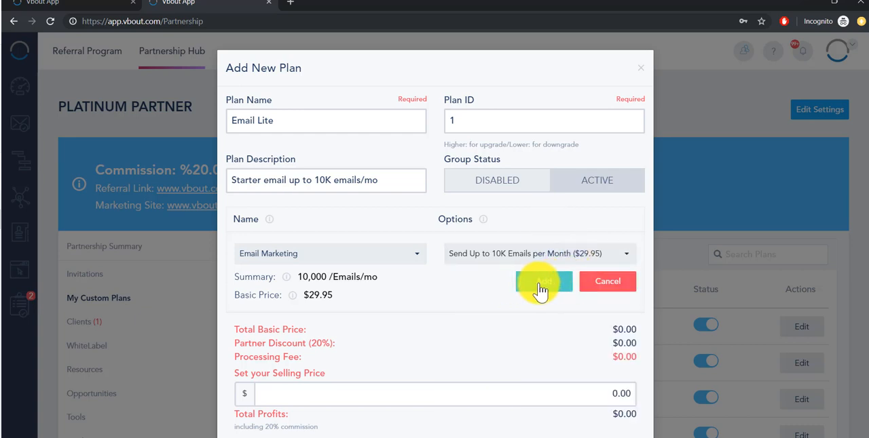
left_click(536, 288)
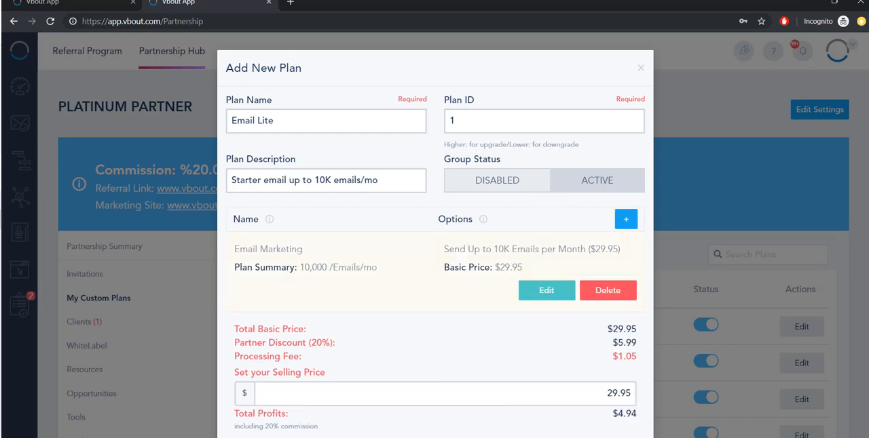
- Add the Landing Pages feature to the plan with the 10 Landing Pages ($14.95) package
left_click(621, 226)
left_click(363, 254)
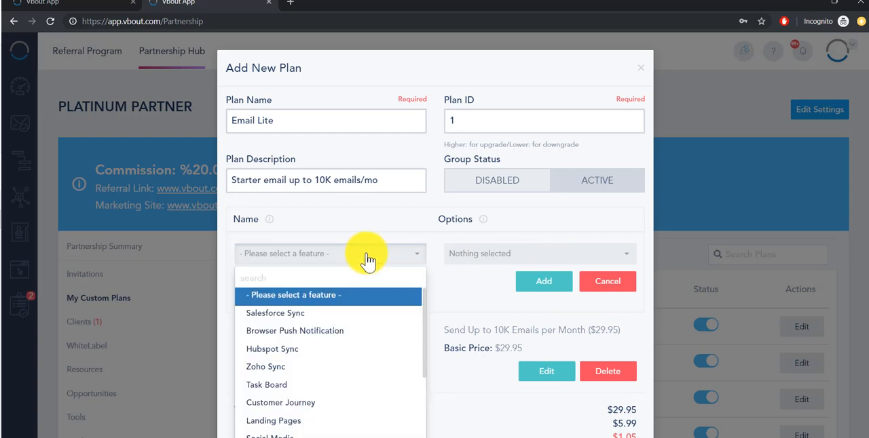
type("la")
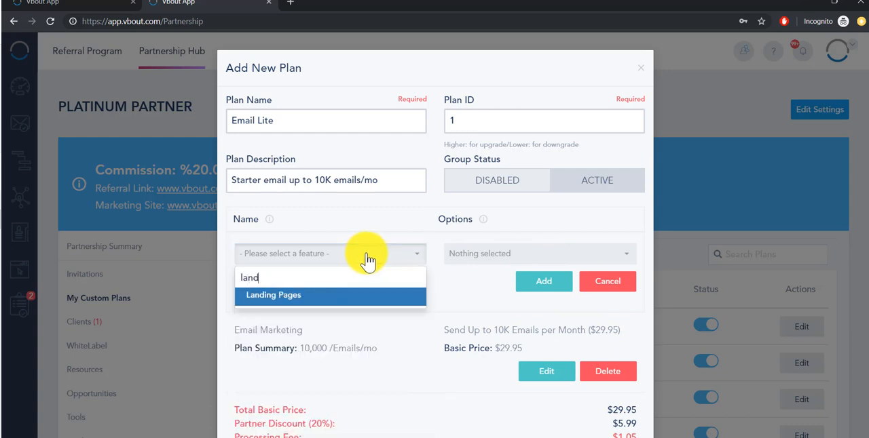
type("nd")
key("Return")
left_click(506, 254)
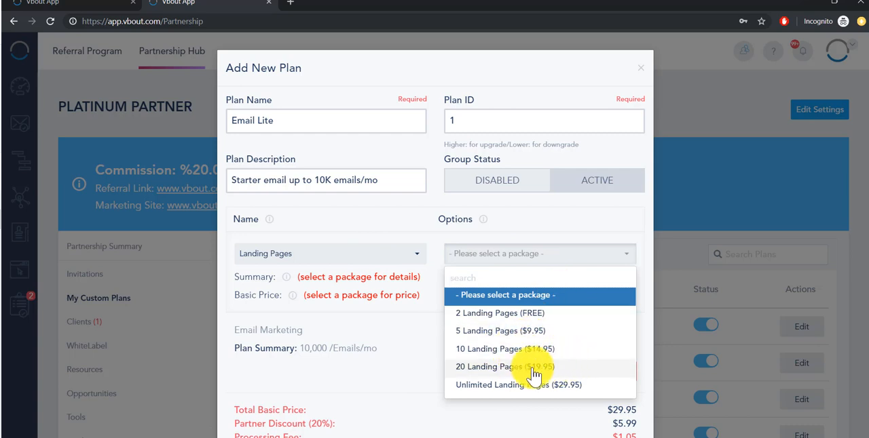
left_click(497, 352)
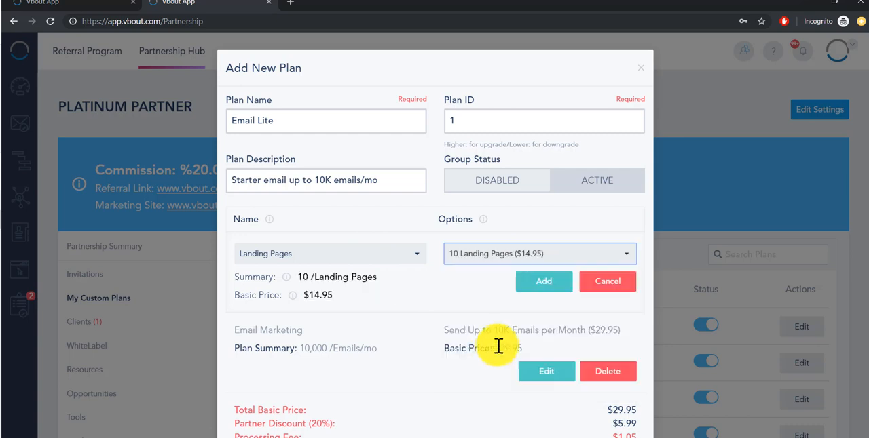
left_click(551, 284)
- Examine the plan's pricing breakdown: total basic price, partner discount, processing fee, selling price and total profits
scroll(475, 353, "down", 1)
scroll(451, 333, "down", 1)
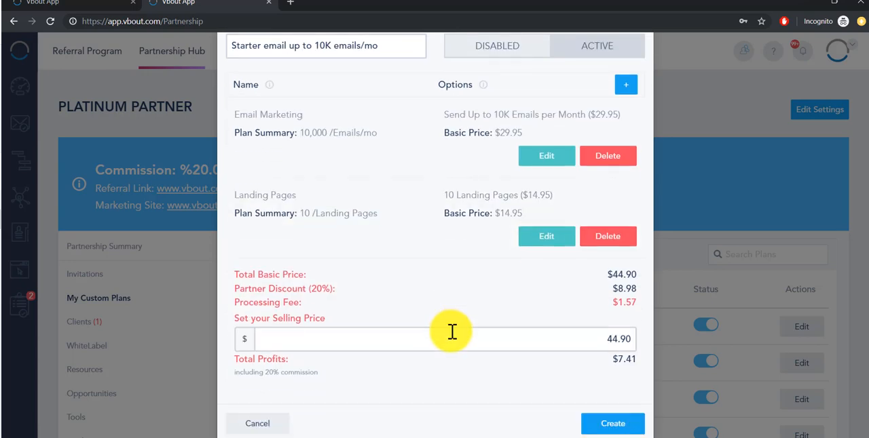
scroll(363, 169, "up", 2)
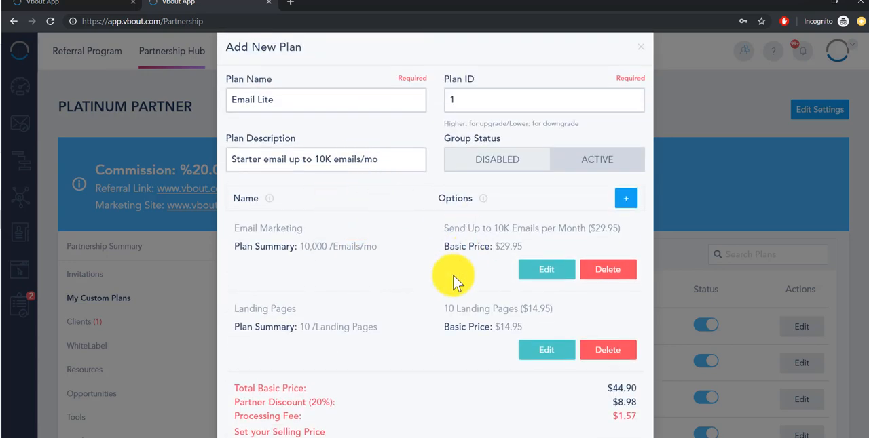
scroll(428, 285, "down", 2)
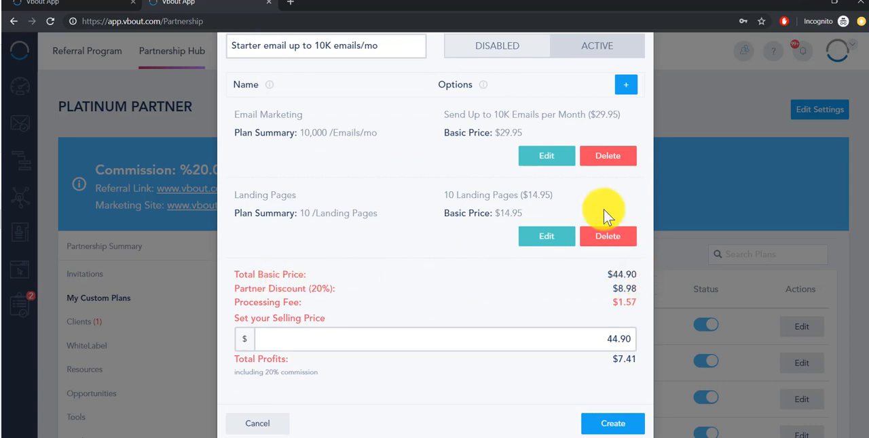
left_click_drag(636, 278, 617, 278)
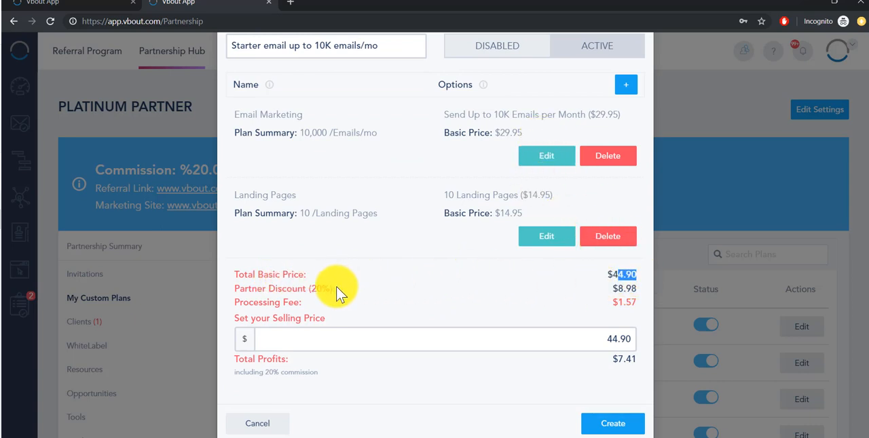
left_click_drag(296, 287, 297, 289)
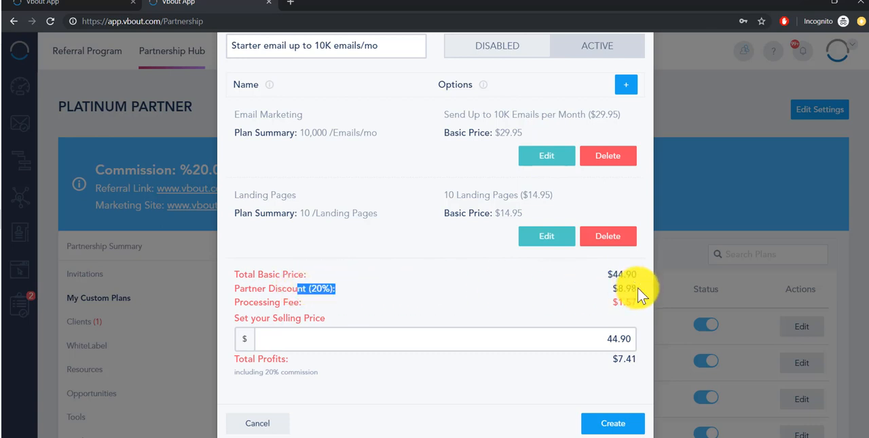
left_click_drag(615, 288, 627, 288)
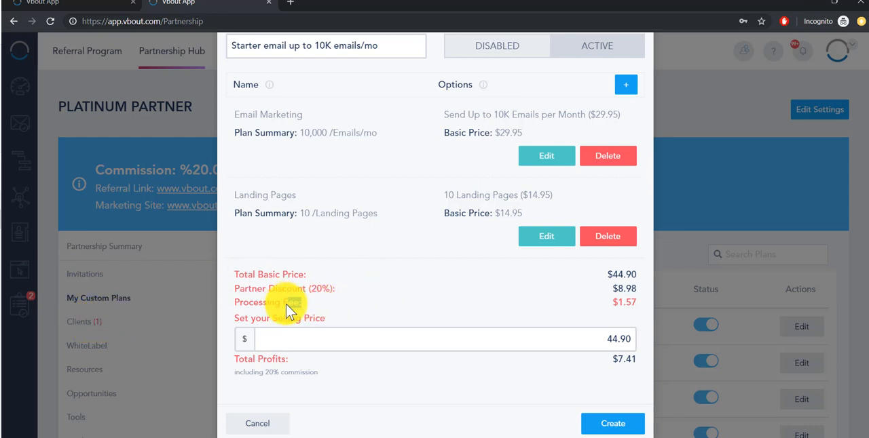
left_click_drag(616, 299, 591, 309)
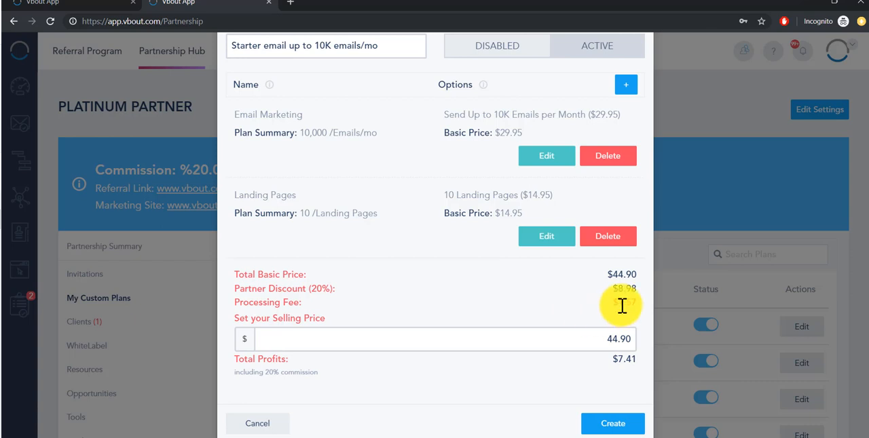
left_click_drag(604, 339, 639, 337)
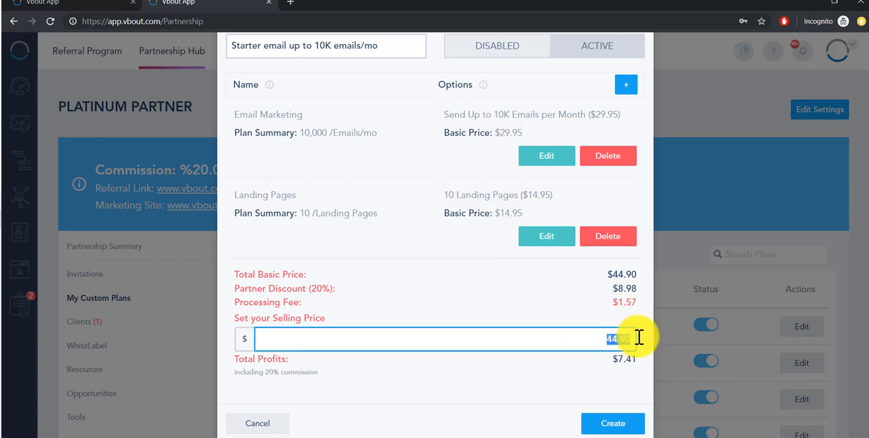
left_click(566, 366)
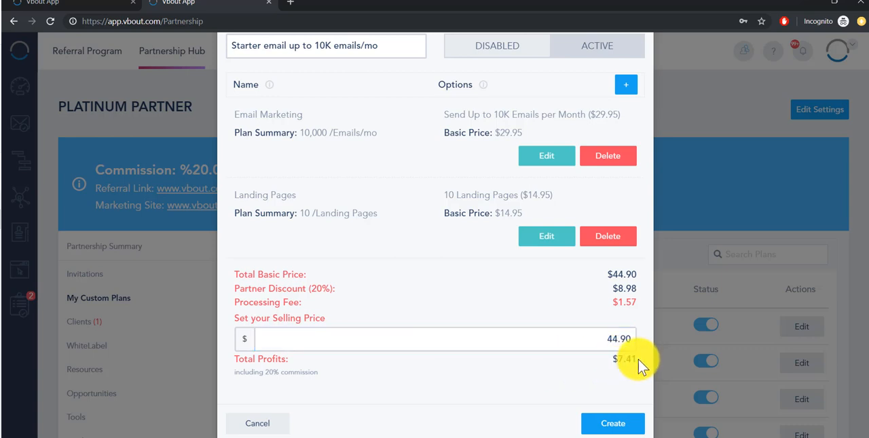
- Try a selling price of $144.90 to compare the total profits, and restore it to $44.90
left_click(610, 336)
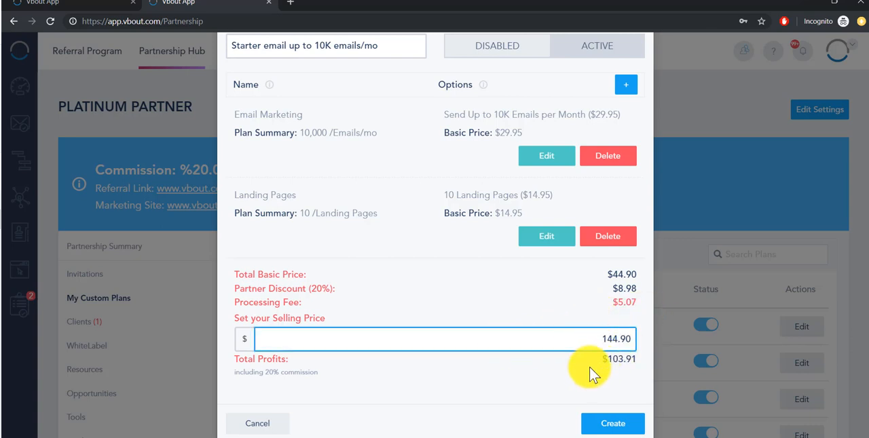
triple_click(633, 280)
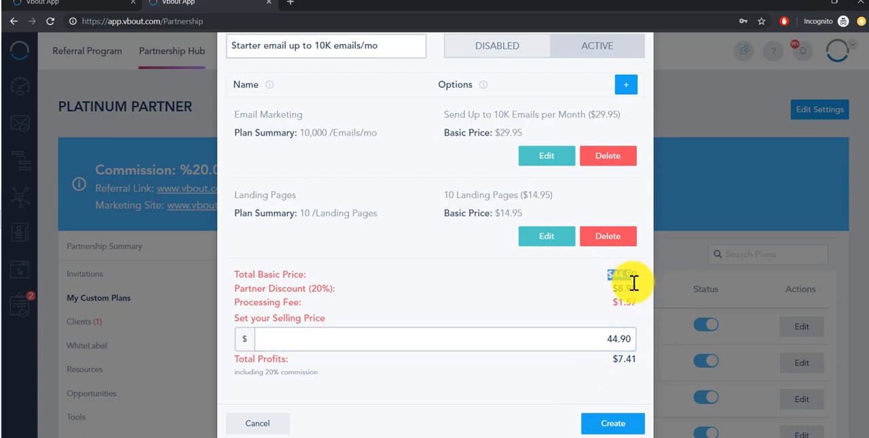
left_click(611, 340)
left_click_drag(633, 338, 581, 368)
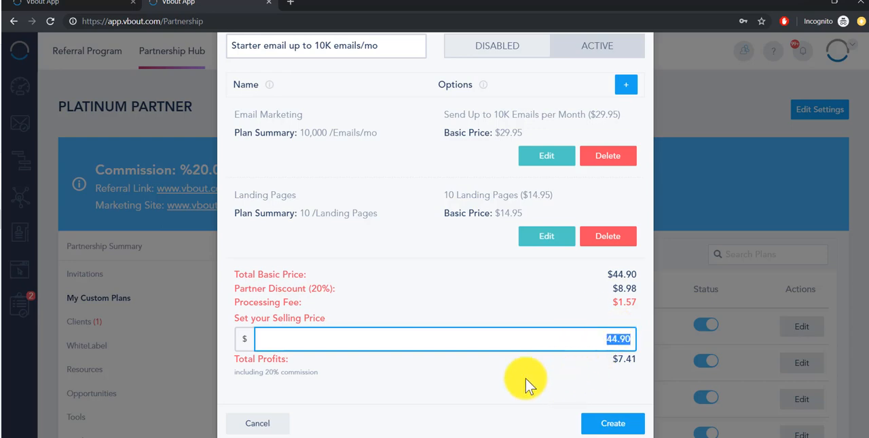
left_click(448, 327)
- Discard the new Email Lite plan without creating it and return to the list of custom plans
scroll(449, 320, "up", 2)
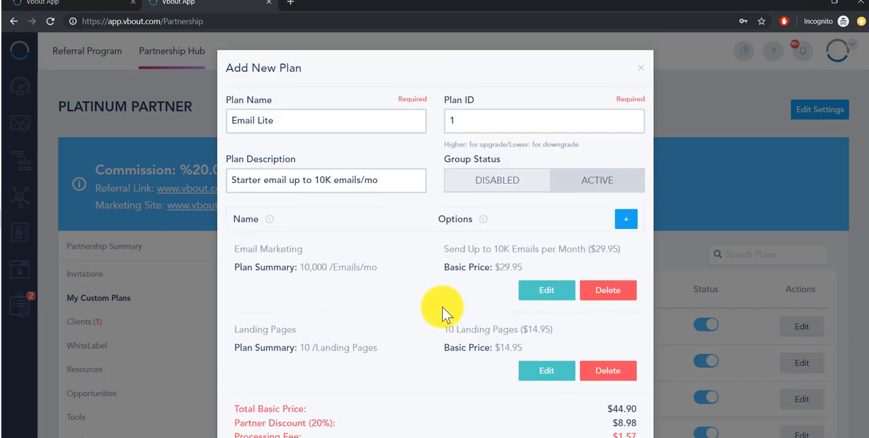
left_click(640, 70)
scroll(496, 215, "down", 3)
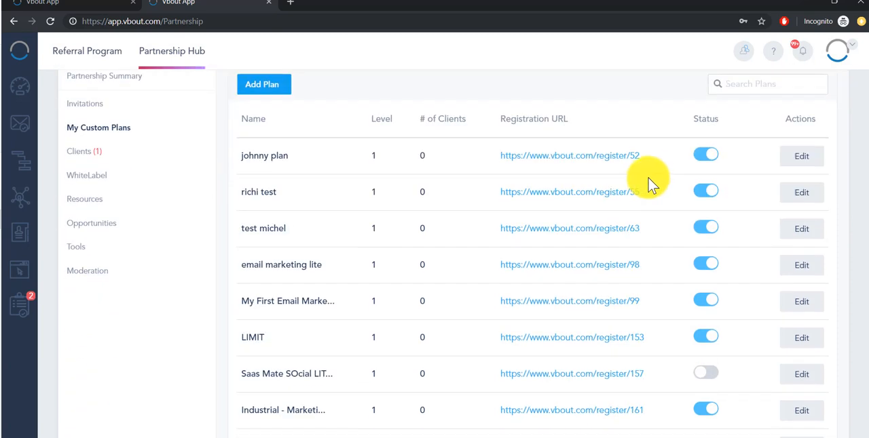
- Examine the registration URL of the first plan in the list of custom plans
left_click_drag(619, 160, 500, 161)
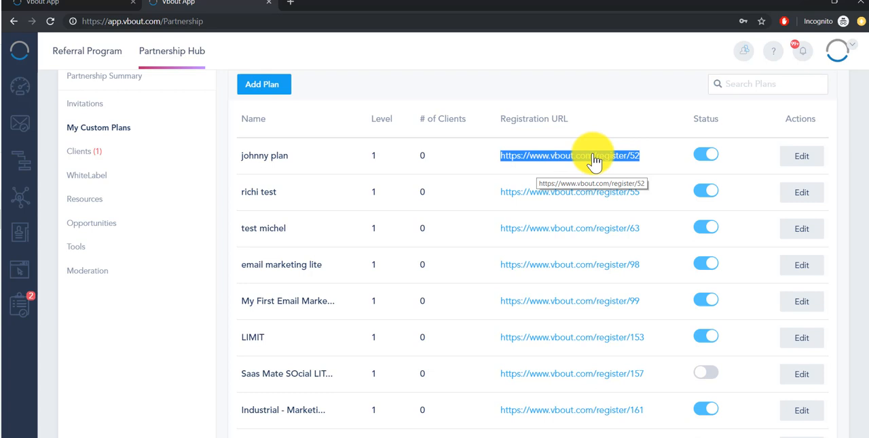
left_click_drag(592, 162, 80, 157)
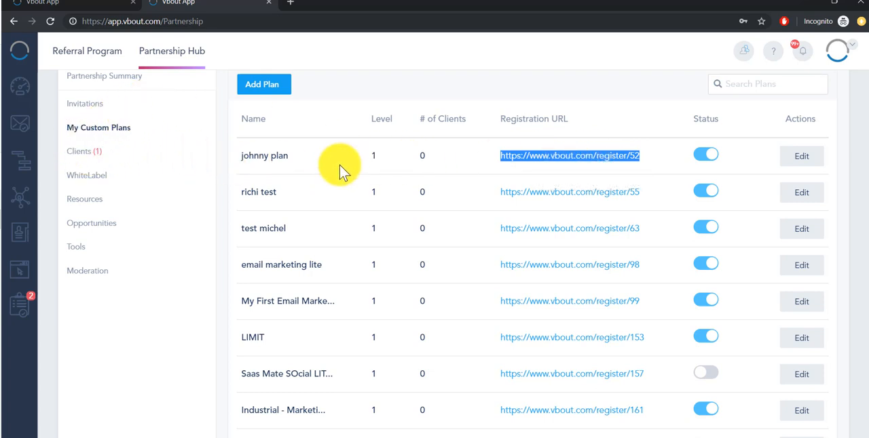
scroll(320, 243, "down", 2)
scroll(322, 262, "up", 5)
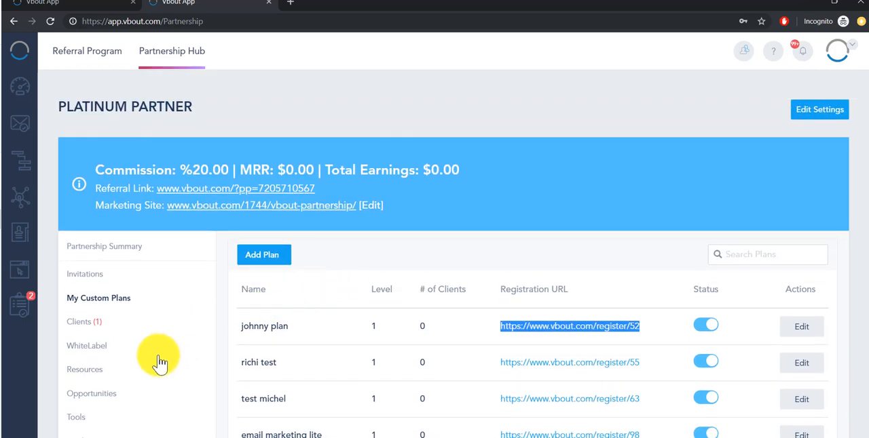
- Go to the WhiteLabel section of the Partnership Hub and open its domain settings
left_click(97, 349)
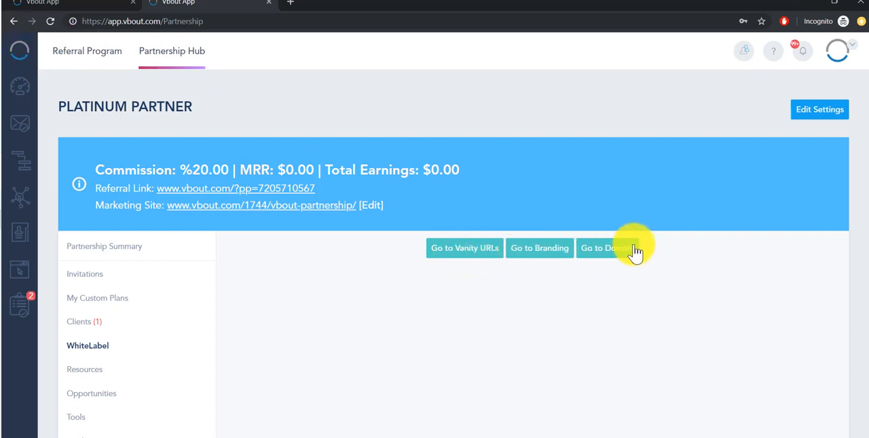
left_click_drag(223, 21, 78, 21)
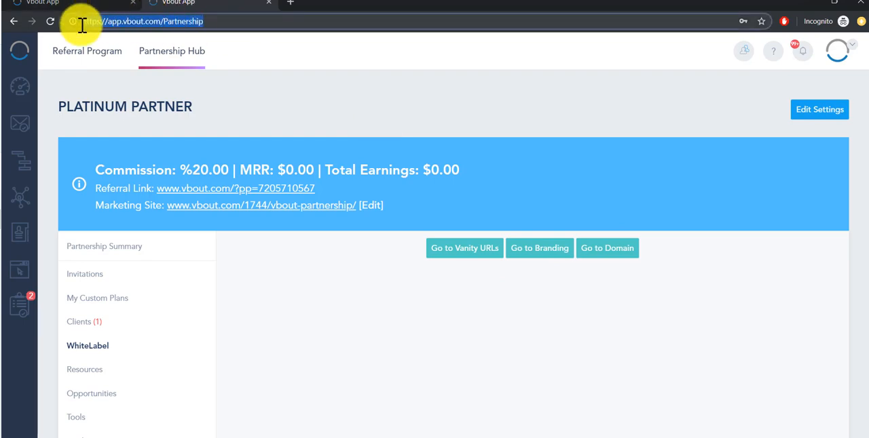
left_click(620, 249)
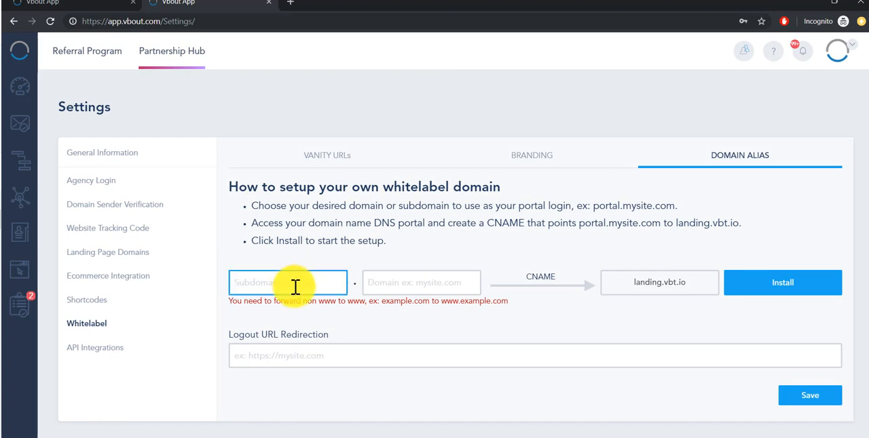
- Fill in portal as the subdomain, domain.com as the whitelabel domain, and domain.com as the logout URL redirection
type("portal")
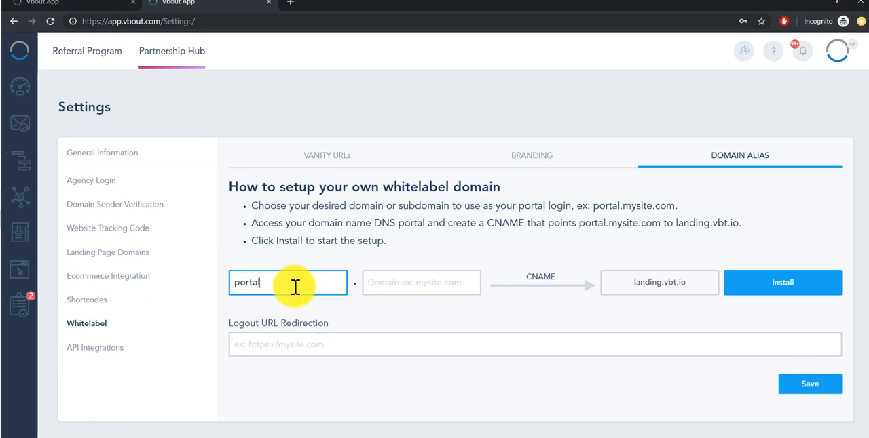
key("Tab")
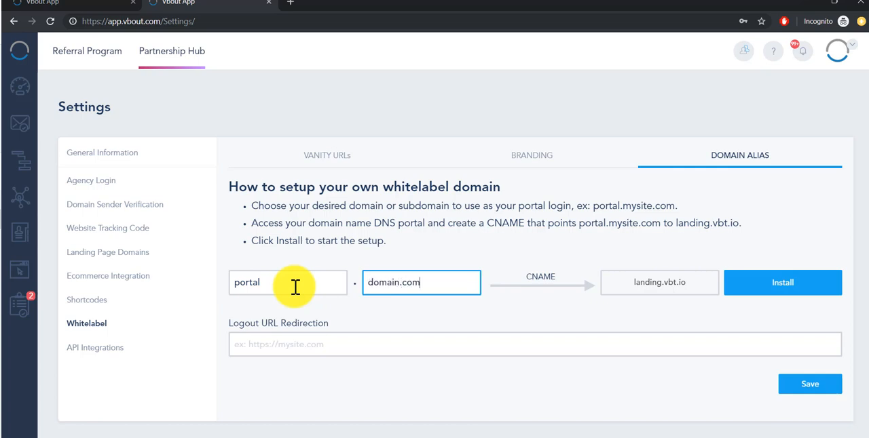
left_click(341, 344)
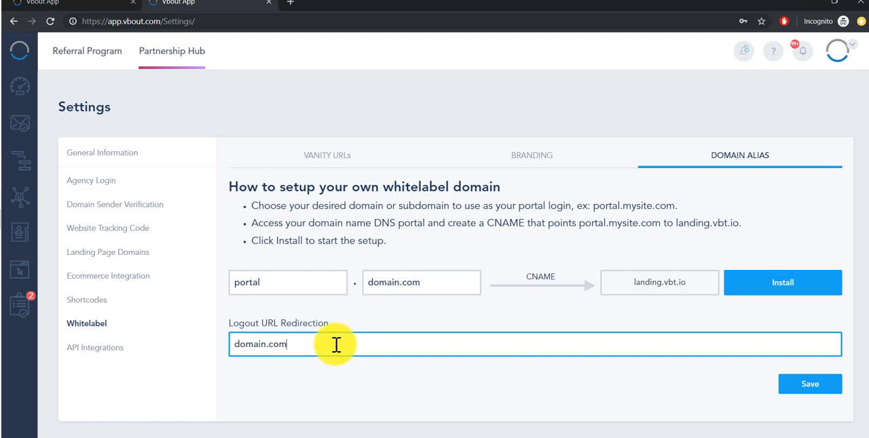
left_click(787, 226)
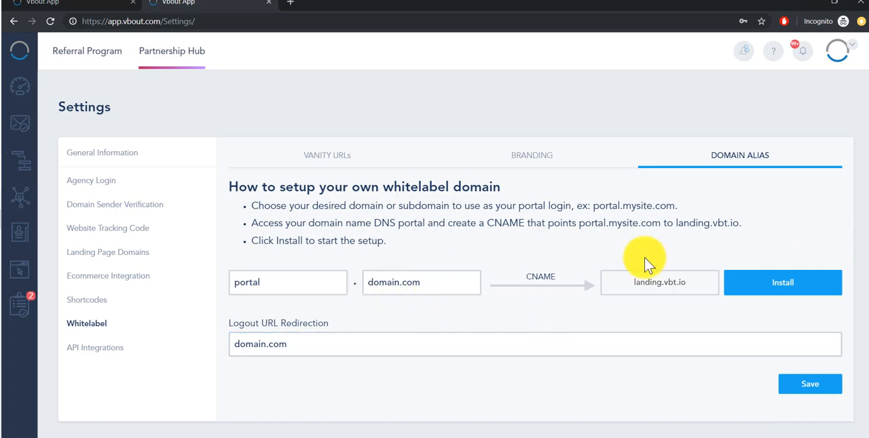
- Examine how the subdomain and domain map through the CNAME to landing.vbt.io, and compare them with the page's web address
left_click(283, 283)
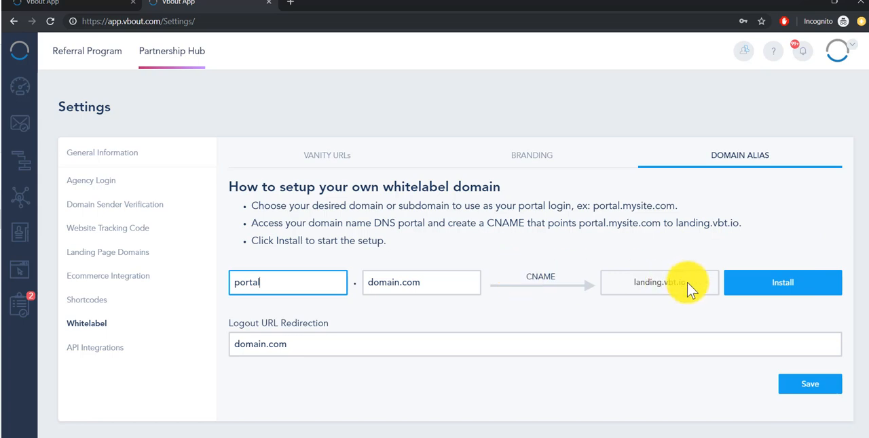
double_click(637, 283)
left_click_drag(393, 283, 323, 285)
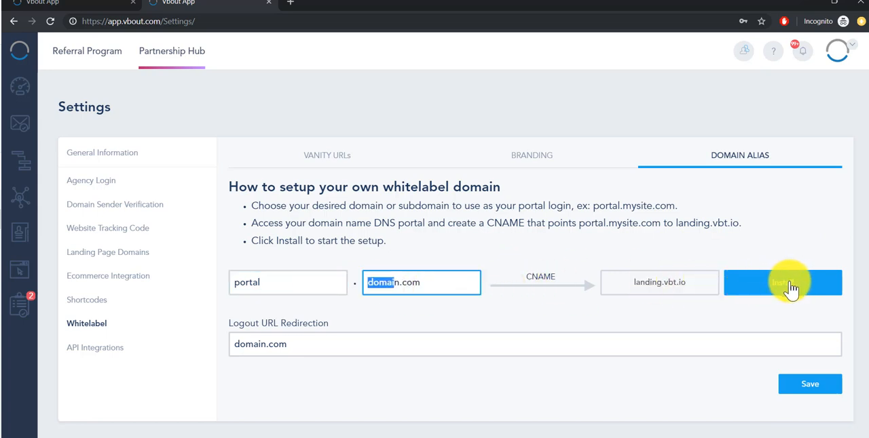
left_click_drag(572, 285, 515, 279)
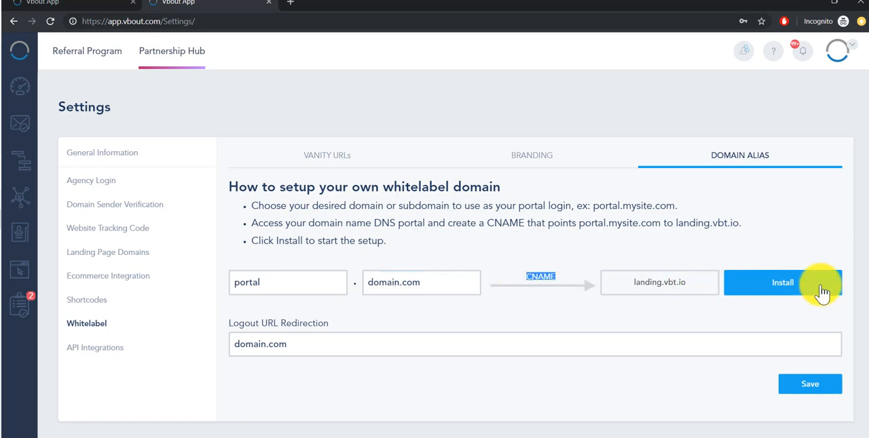
left_click(619, 318)
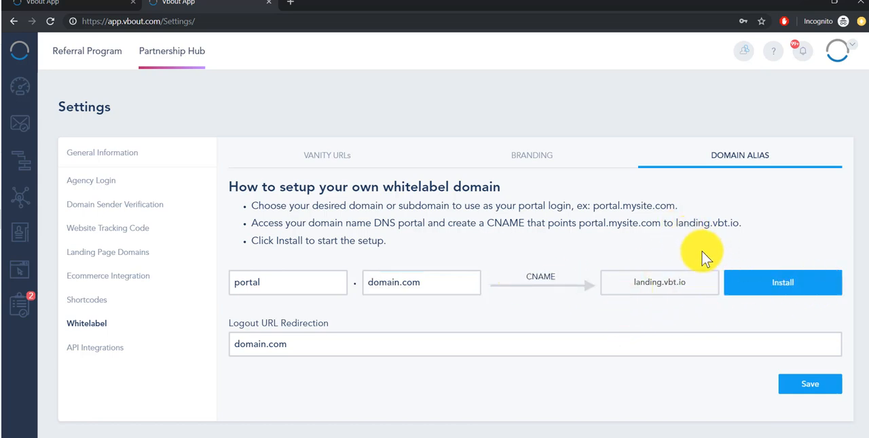
double_click(402, 280)
left_click(204, 21)
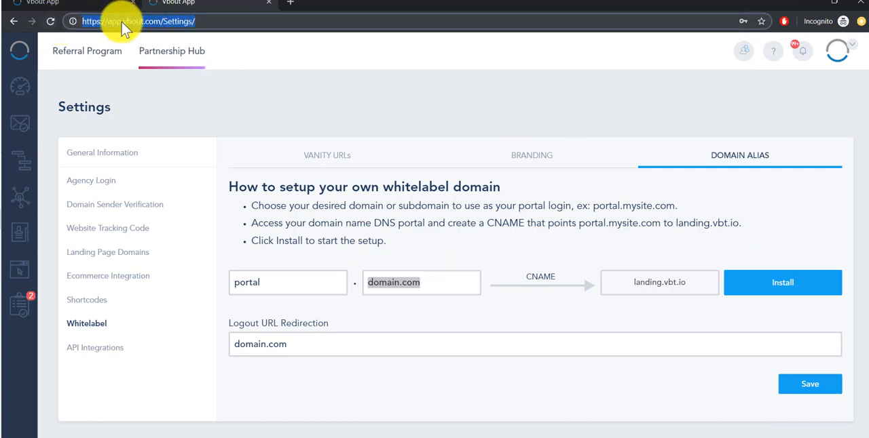
- Try out the white label in the branding settings by activating and saving it, and deactivate it again with another save
left_click(514, 155)
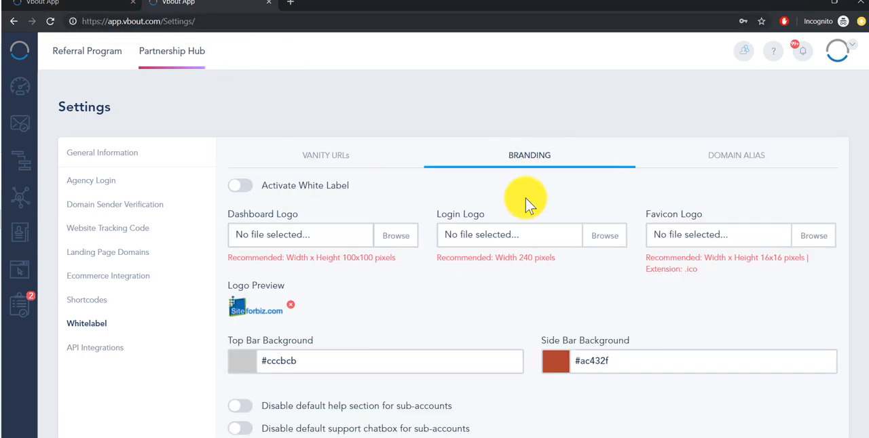
left_click(245, 189)
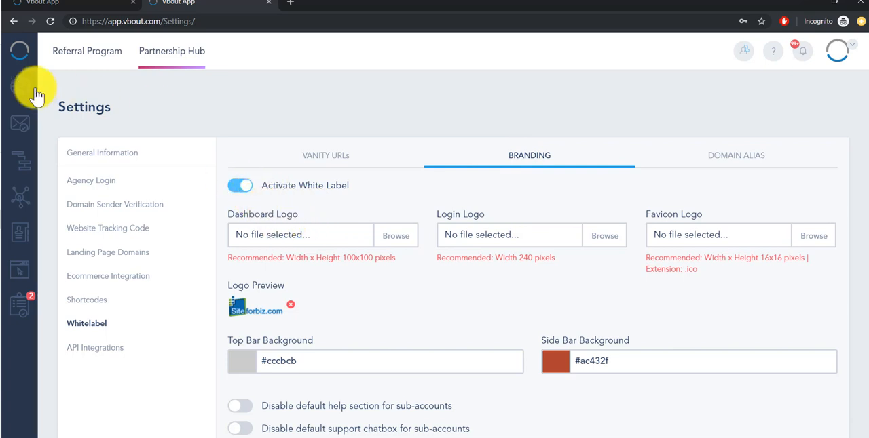
left_click_drag(489, 217, 437, 214)
left_click_drag(725, 216, 614, 205)
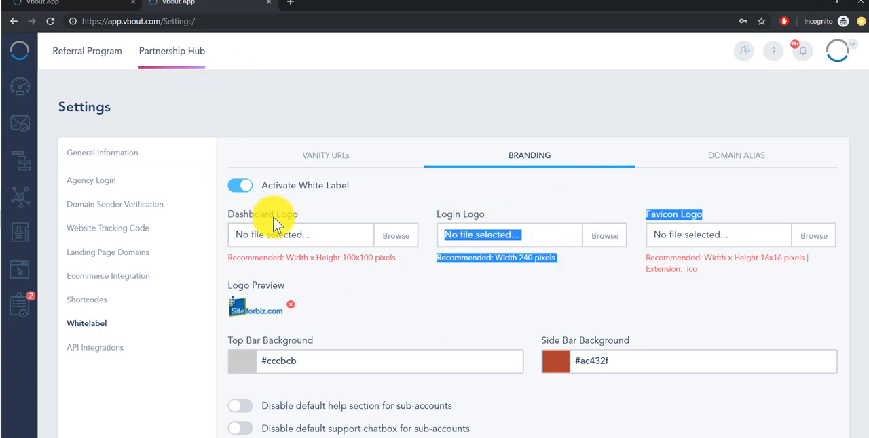
left_click(359, 310)
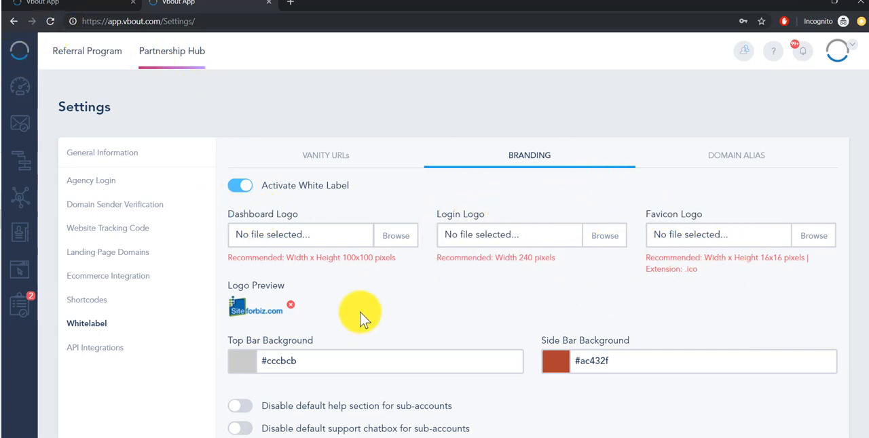
scroll(343, 320, "down", 1)
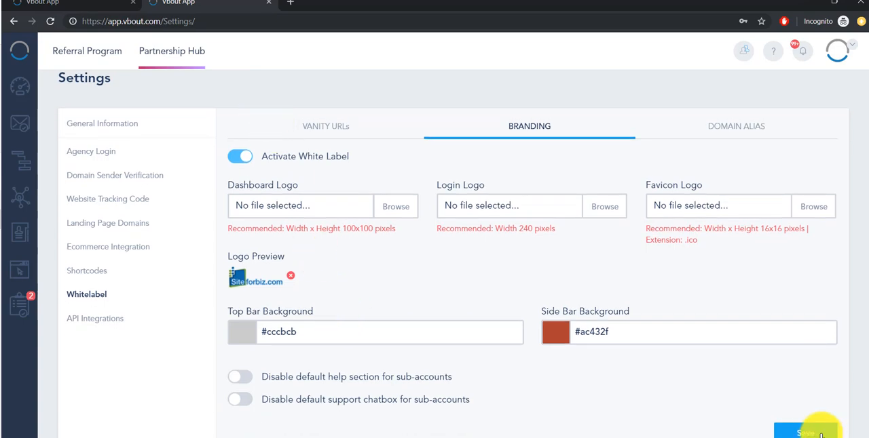
left_click(819, 434)
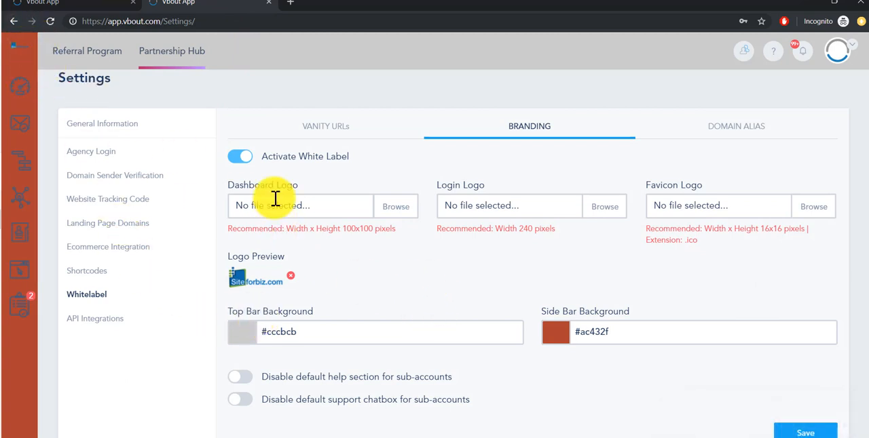
left_click(807, 432)
- Point out the option to disable the default help section for sub-accounts, and view and close that help section
left_click_drag(262, 377, 453, 380)
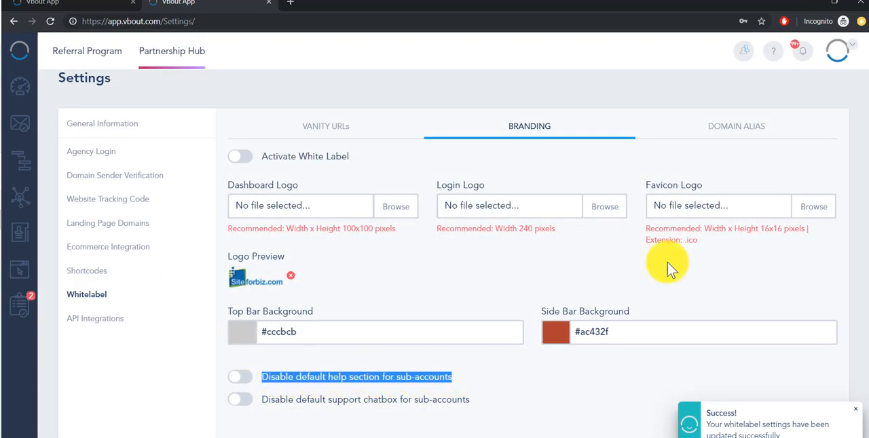
left_click(774, 56)
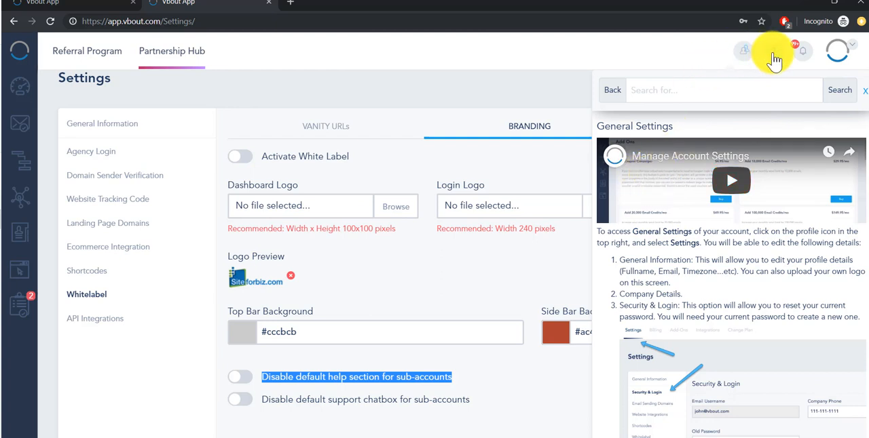
left_click(772, 54)
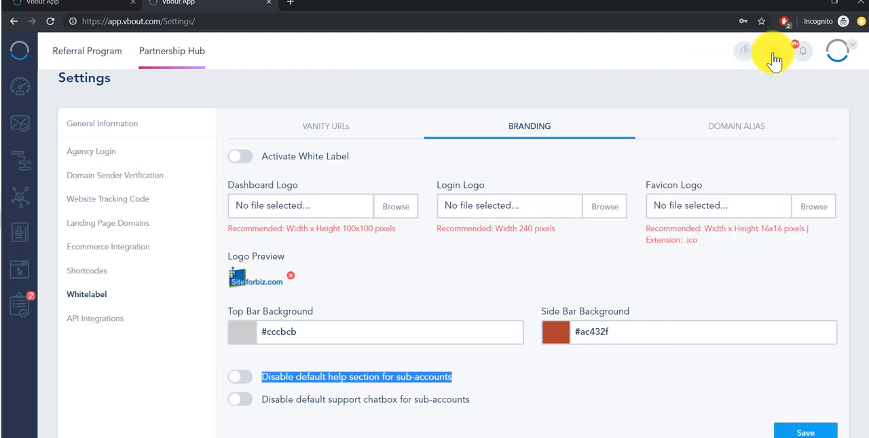
- Try out disabling the default support chatbox for sub-accounts to bring up the Custom Support Script field
left_click(248, 404)
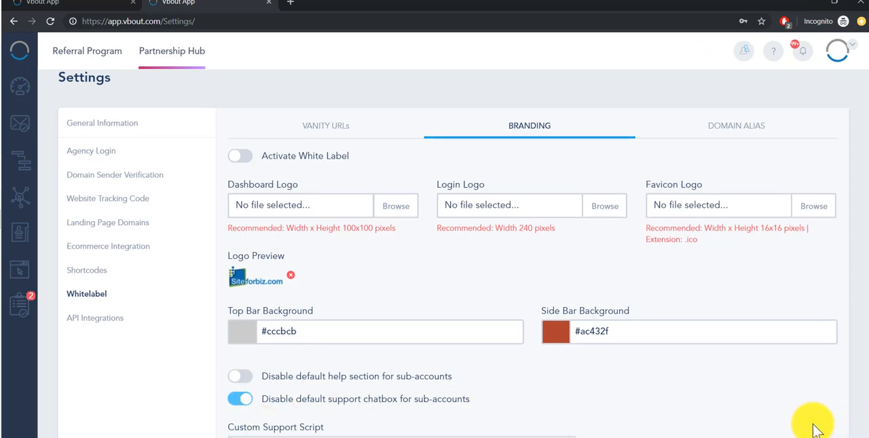
scroll(815, 400, "down", 3)
left_click(239, 236)
scroll(237, 241, "up", 3)
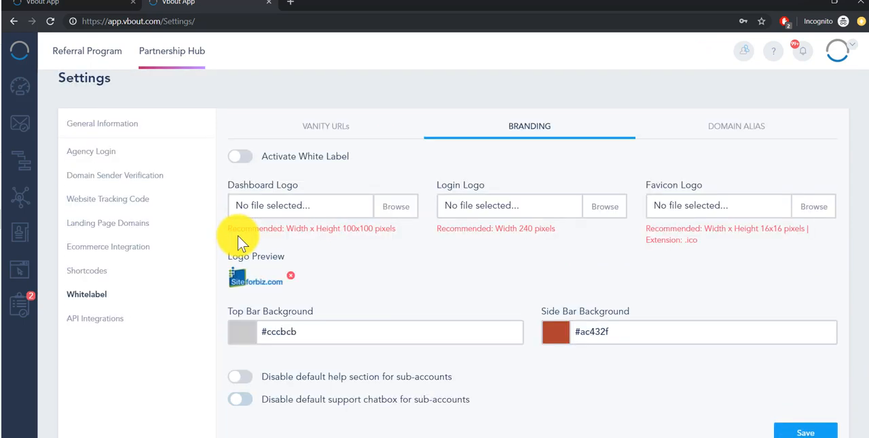
left_click(240, 400)
- Examine the short-codes for the custom support script, and turn off the option that disables the default support chatbox
scroll(288, 383, "down", 3)
left_click_drag(745, 305, 593, 302)
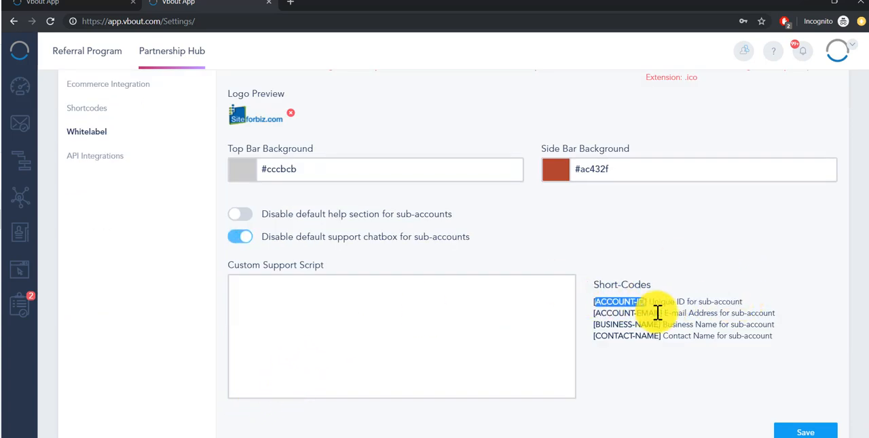
left_click_drag(662, 313, 585, 314)
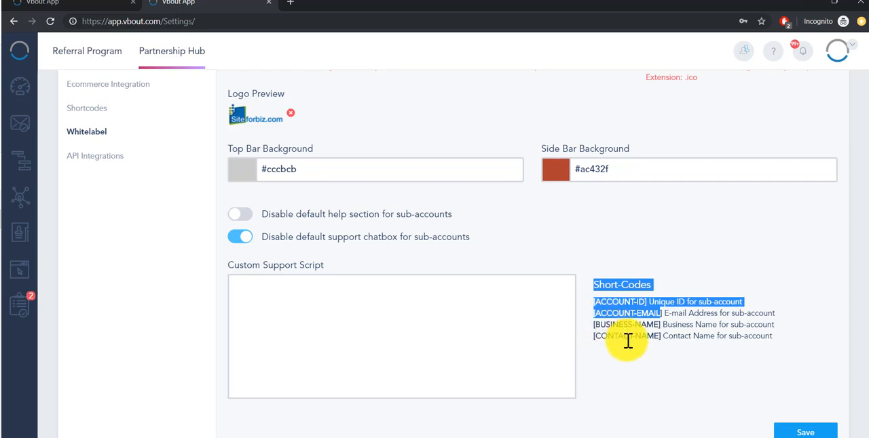
left_click_drag(623, 335, 598, 323)
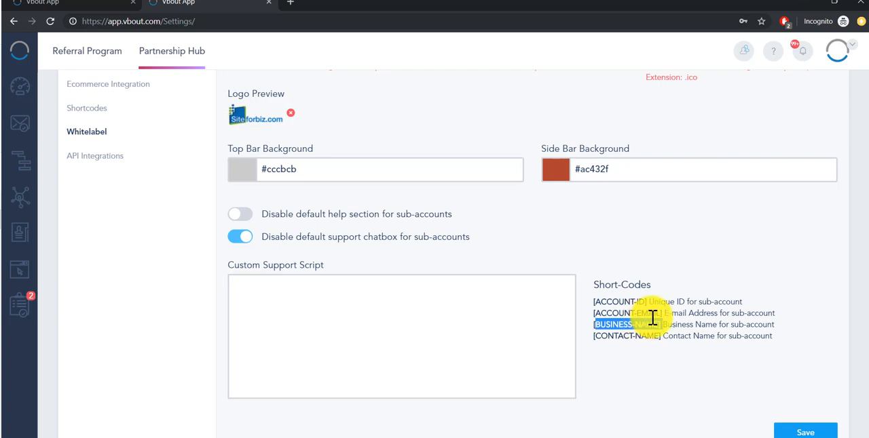
left_click_drag(648, 302, 593, 308)
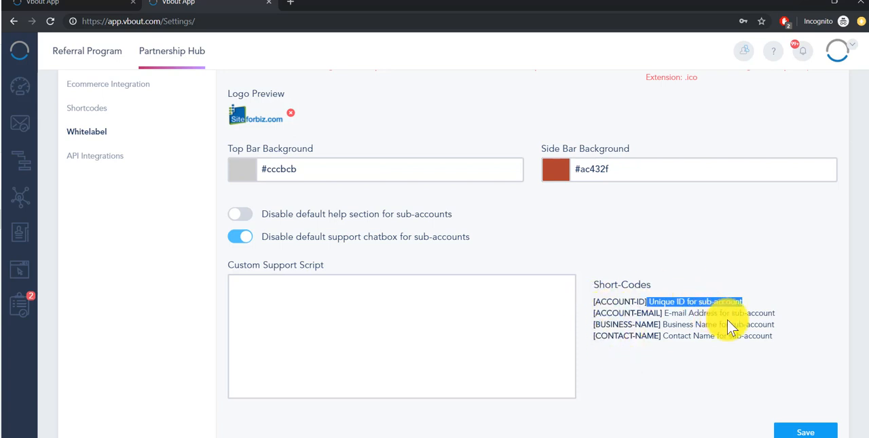
left_click(241, 237)
scroll(547, 244, "up", 3)
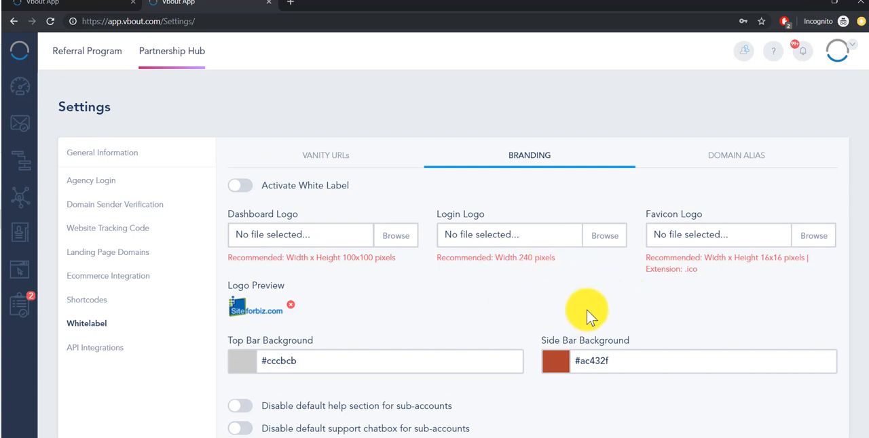
- Enable the custom domain for email and social media URL tracking in the Vanity URLs settings, and select the whole .htaccess redirect code
left_click(335, 161)
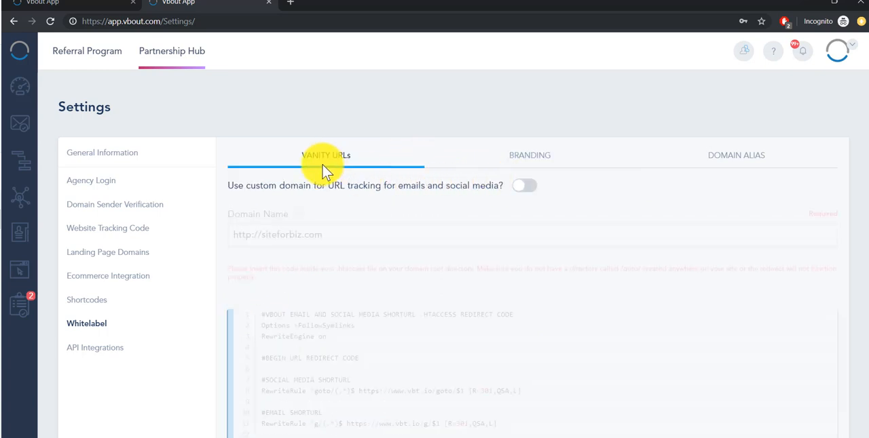
left_click(530, 191)
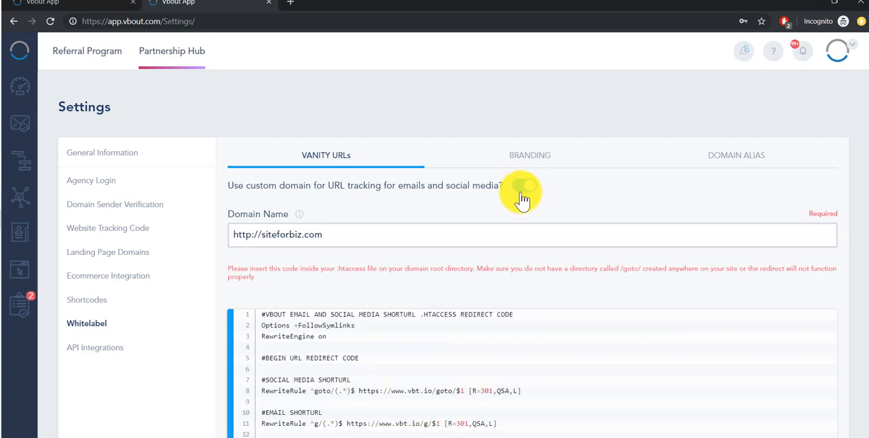
scroll(390, 344, "down", 3)
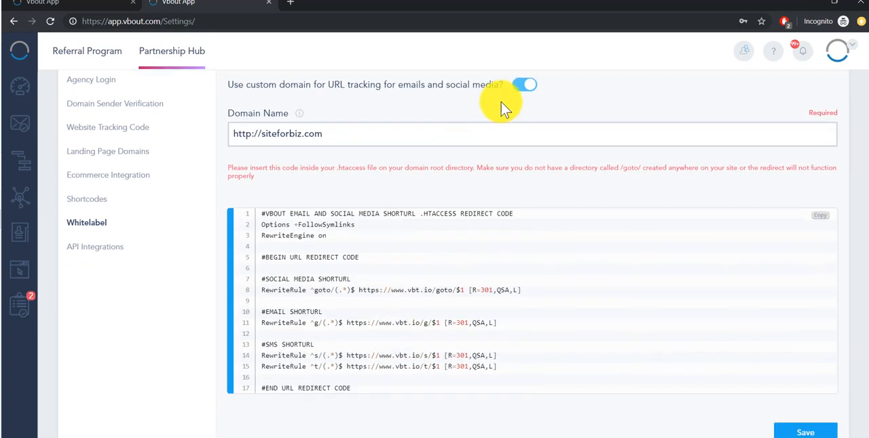
left_click_drag(256, 212, 385, 397)
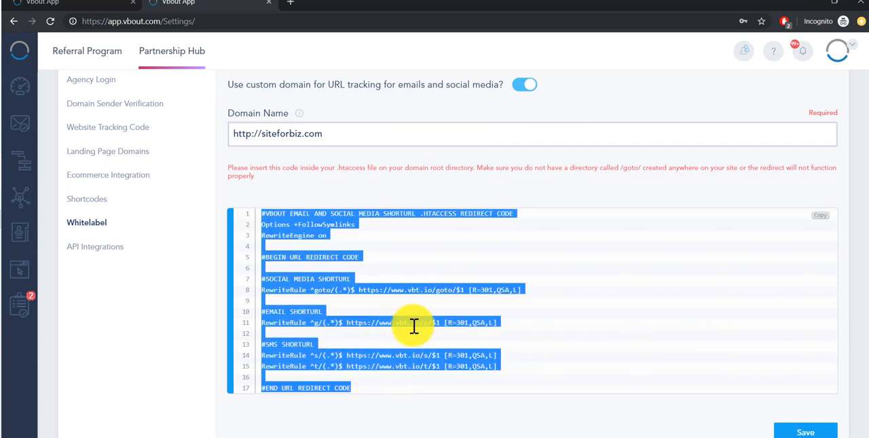
- Highlight the tracking domain name and the whole .htaccess redirect code in the Vanity URLs settings
scroll(374, 213, "up", 3)
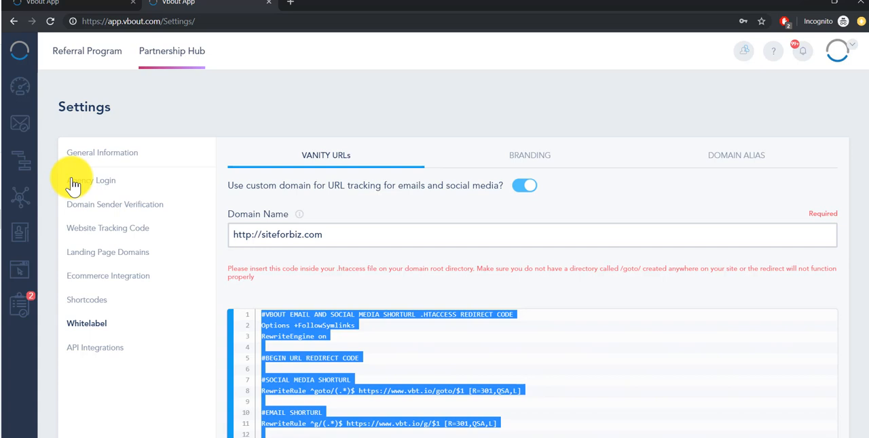
left_click_drag(334, 235, 232, 236)
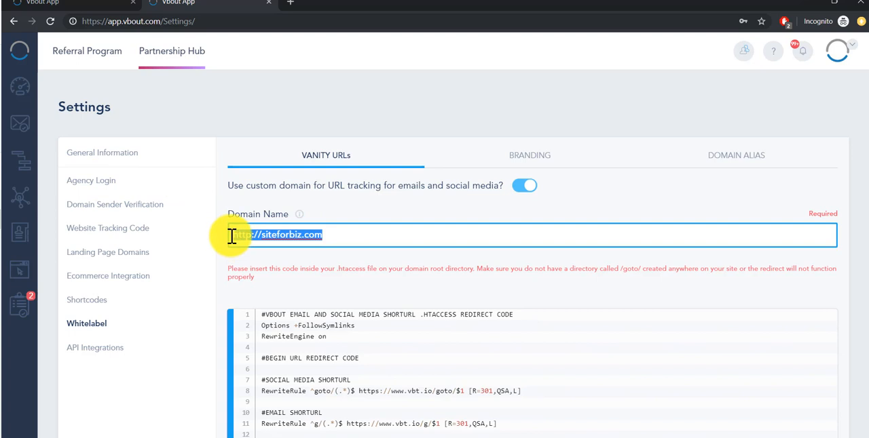
left_click(350, 232)
left_click(370, 205)
scroll(386, 203, "down", 2)
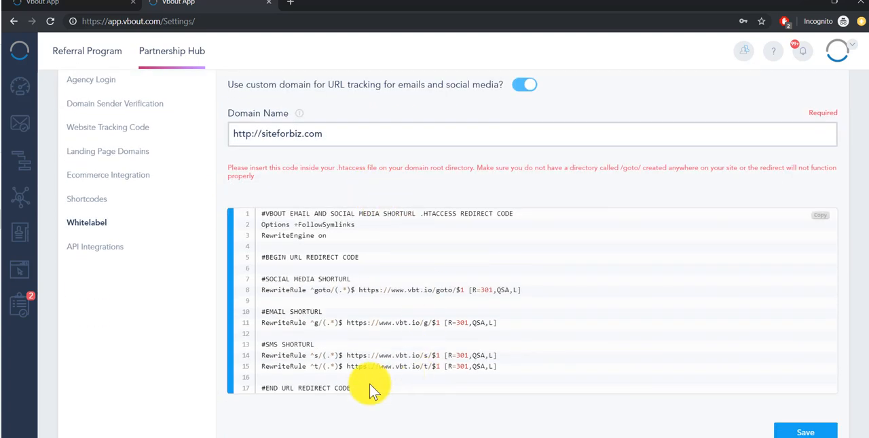
left_click_drag(371, 391, 252, 204)
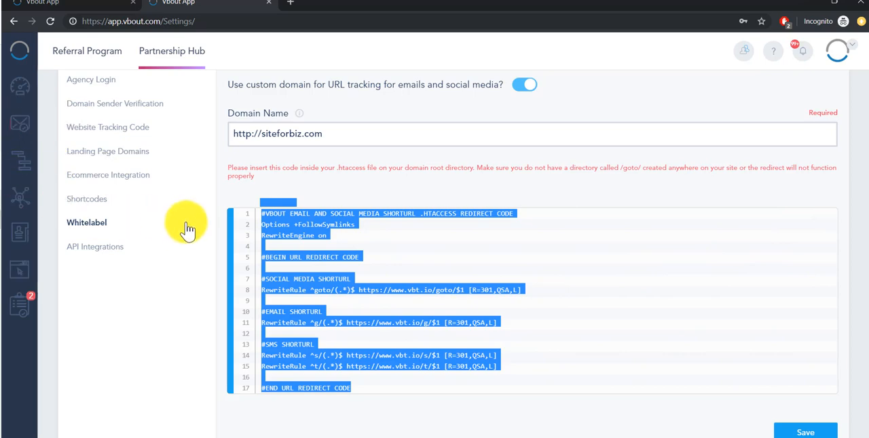
left_click(504, 192)
- Point out the domain name and the .htaccess file instruction, and turn off the custom domain for email and social media URL tracking
scroll(861, 258, "up", 2)
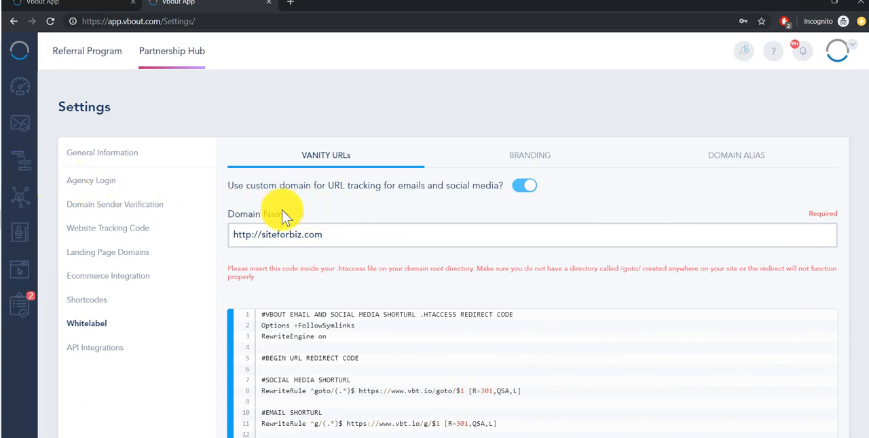
left_click(355, 243)
left_click_drag(294, 248, 255, 246)
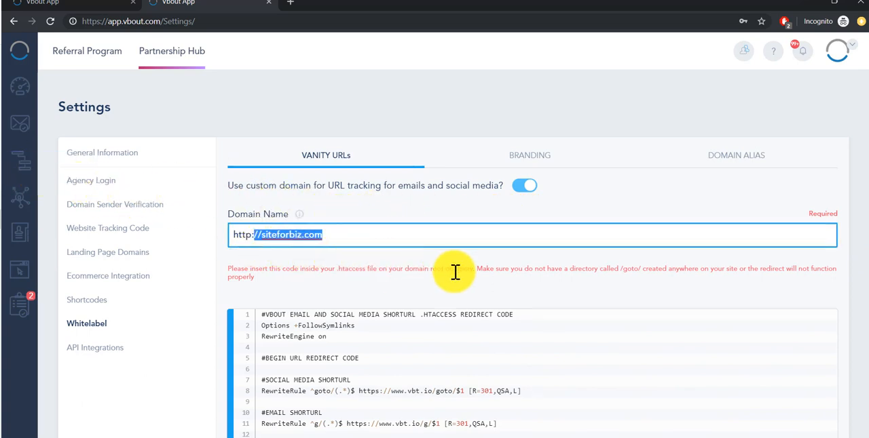
left_click_drag(377, 268, 346, 268)
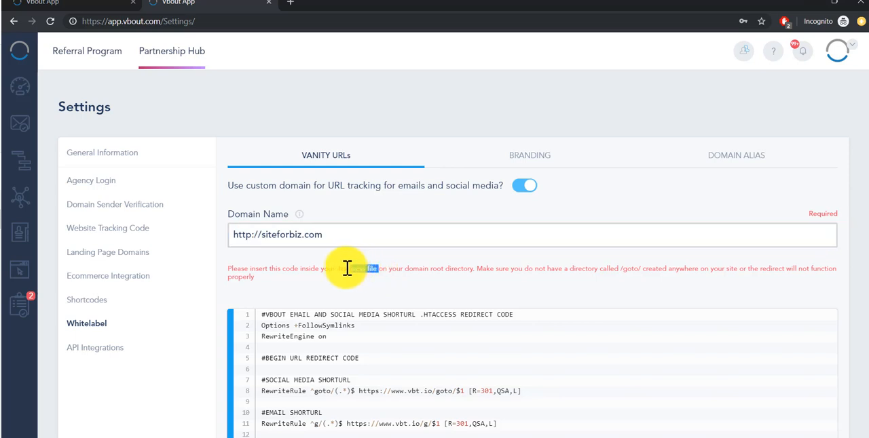
mouse_move(832, 346)
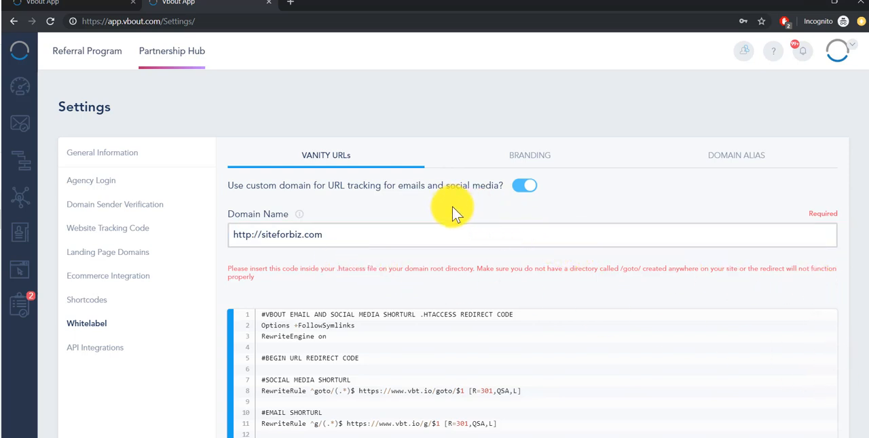
left_click(524, 187)
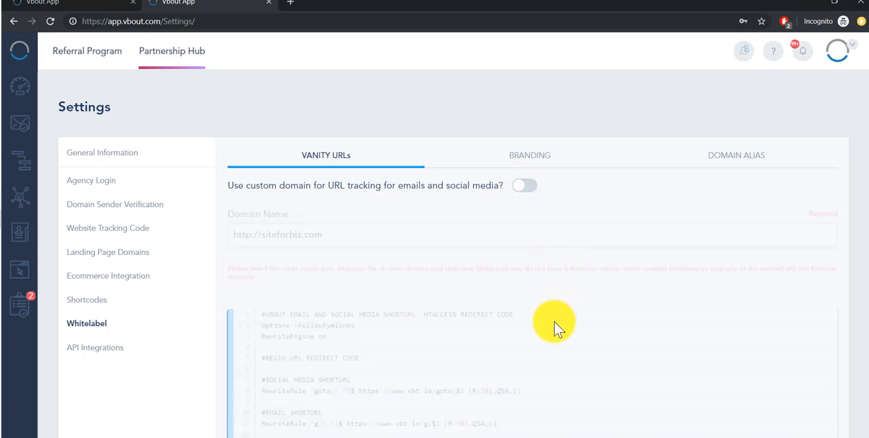
- Return to the Partnership Hub and view its Moderation calendar
left_click(852, 53)
left_click(821, 203)
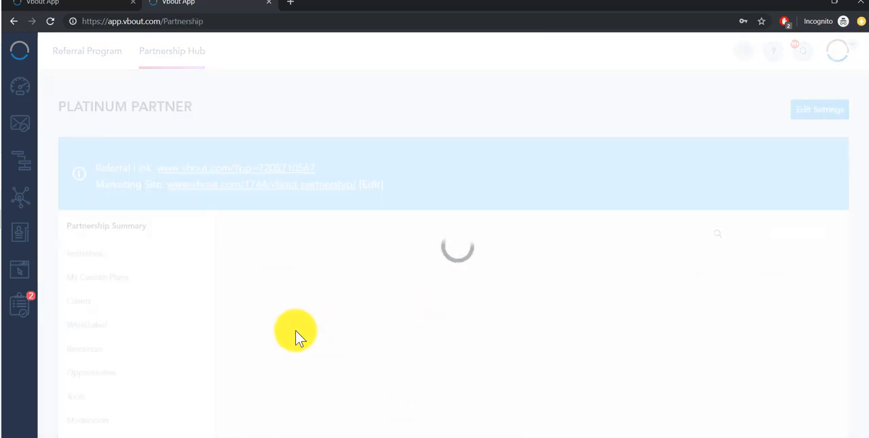
scroll(188, 355, "down", 2)
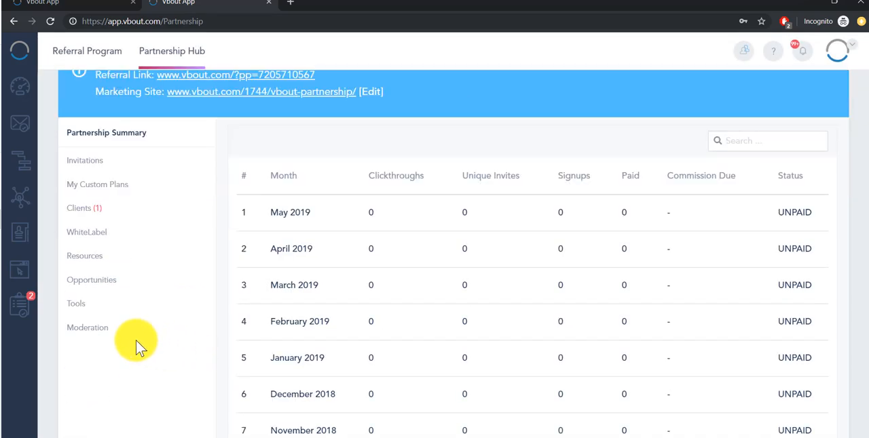
left_click(89, 329)
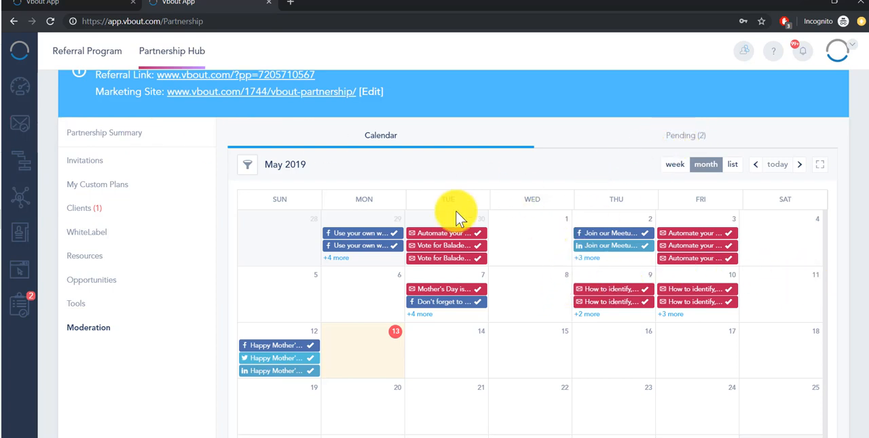
- View the pending moderation events and highlight the date of each one
left_click(685, 137)
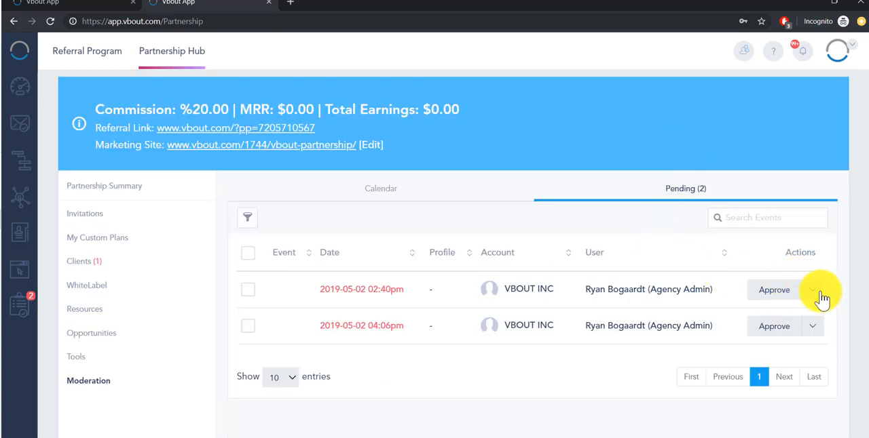
left_click_drag(405, 289, 316, 291)
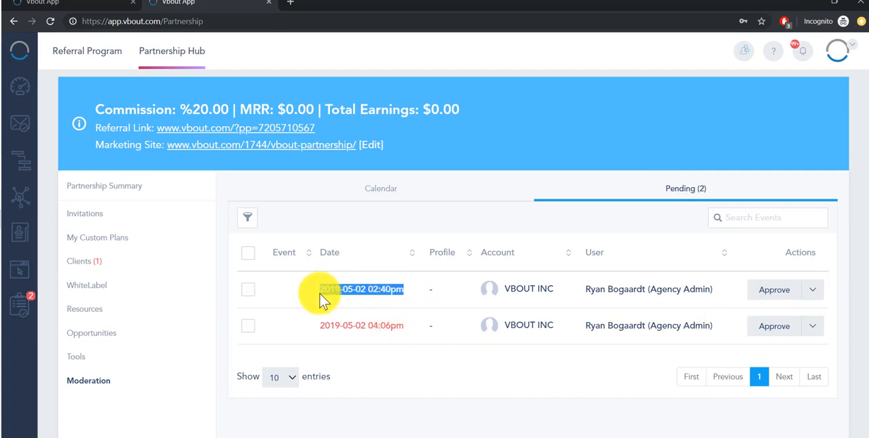
left_click_drag(403, 327, 318, 326)
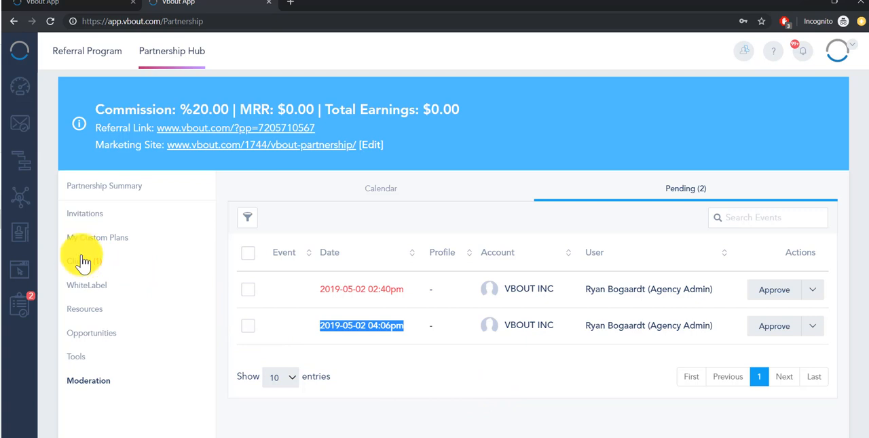
- View the partner marketing tools, browse the Resources documents, and check the document category filter
left_click(77, 356)
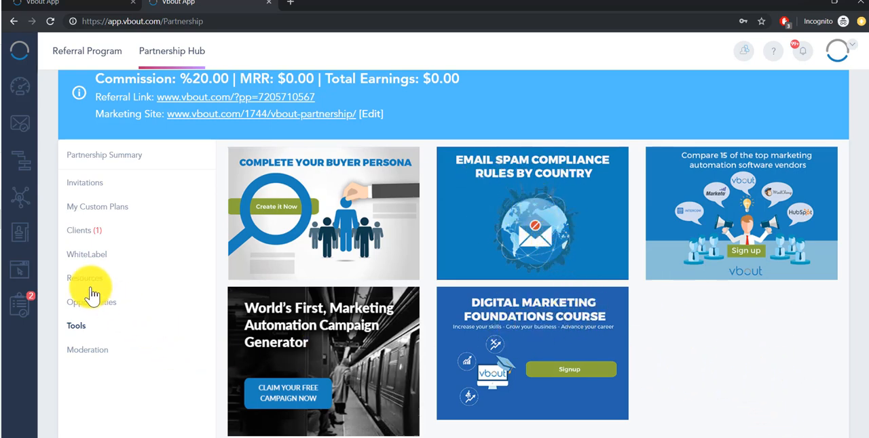
left_click_drag(83, 303, 102, 281)
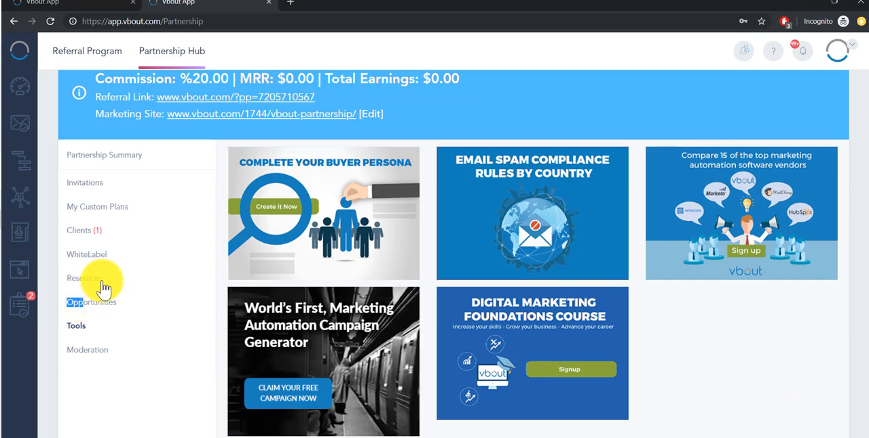
left_click(102, 285)
scroll(577, 237, "down", 5)
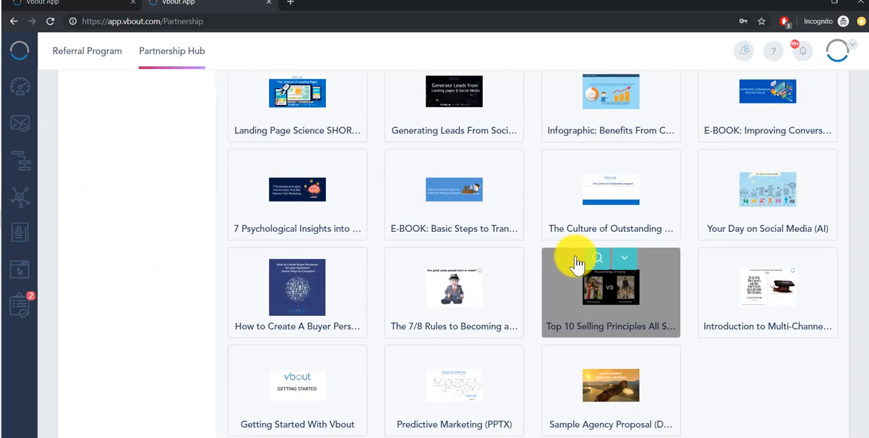
scroll(573, 268, "up", 5)
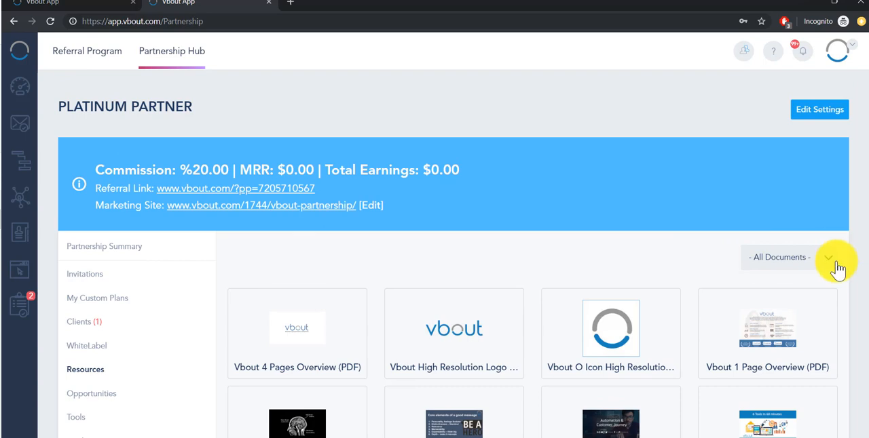
left_click(828, 258)
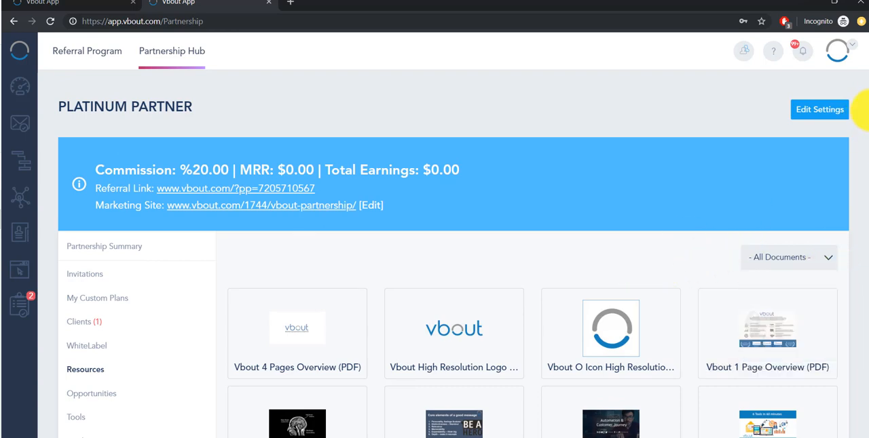
- Highlight the Platinum Partner heading of the Partnership Hub
left_click_drag(864, 112, 865, 393)
left_click_drag(862, 306, 848, 93)
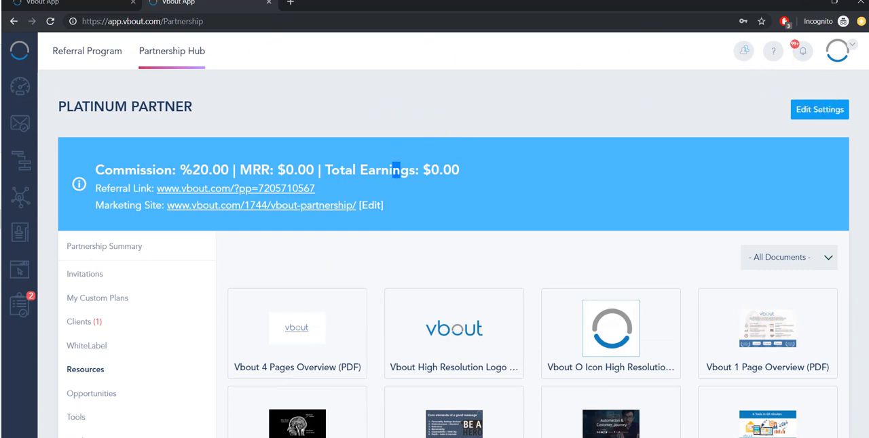
left_click_drag(210, 116, 95, 120)
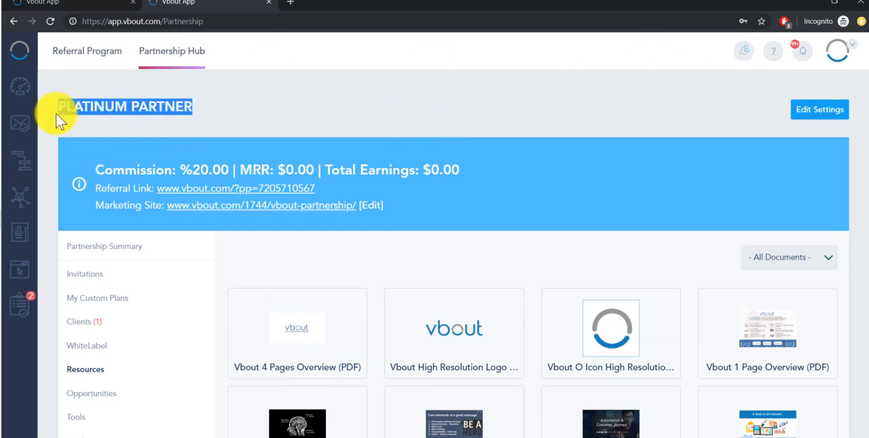
- View the email campaigns list and check the available actions for the sent Online Course campaign and the draft campaign
left_click(19, 135)
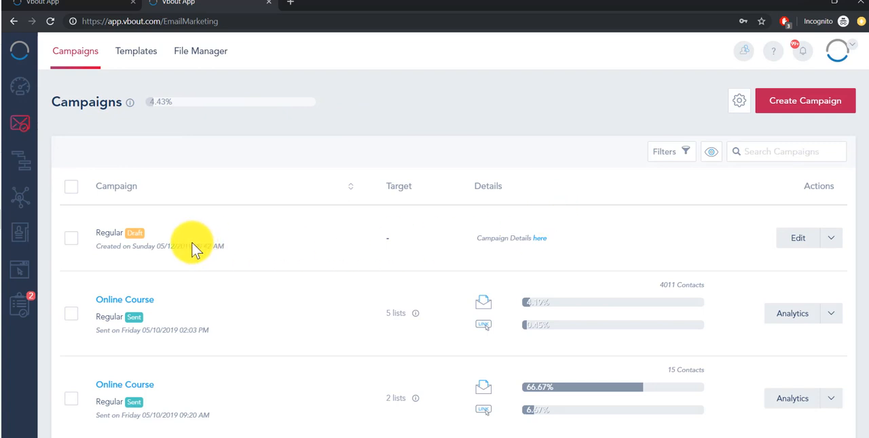
left_click_drag(100, 232, 304, 233)
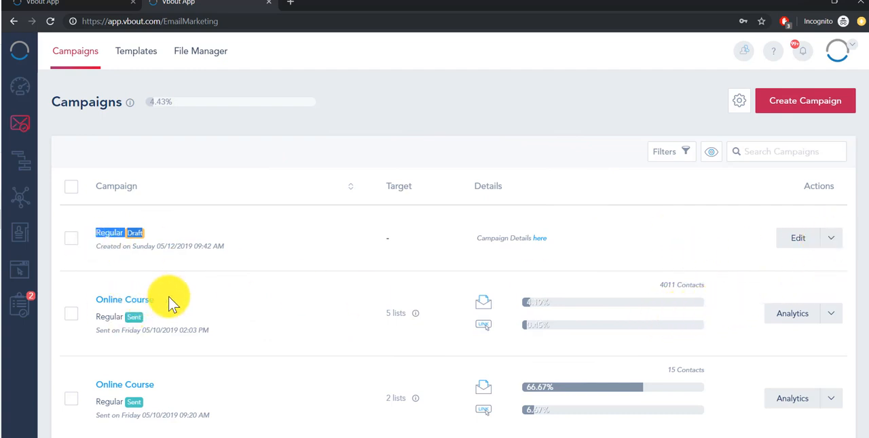
left_click_drag(168, 300, 96, 301)
left_click(830, 316)
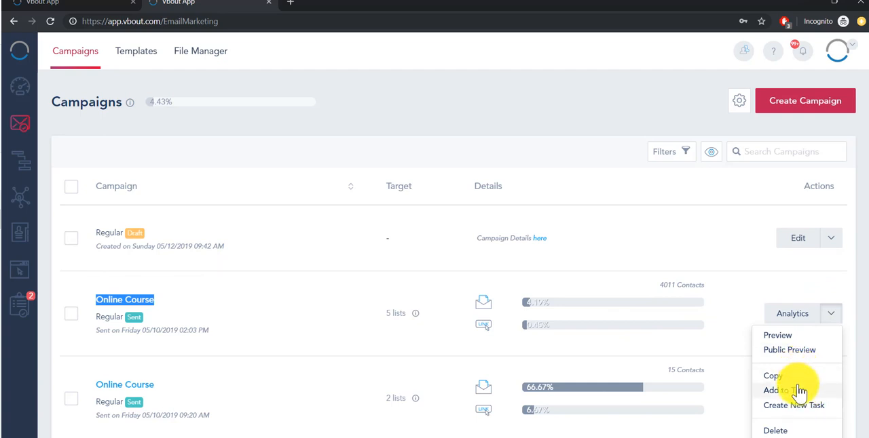
left_click(832, 241)
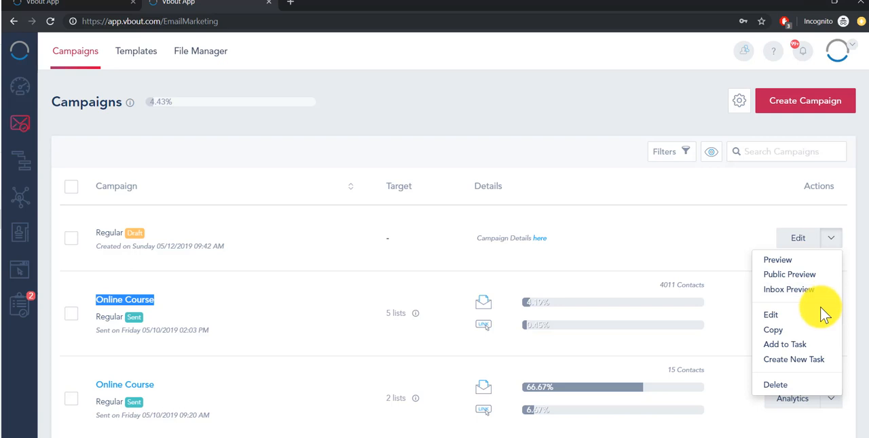
- View the profiles the draft My Untitled Automation #1 can be copied to, and close the copy dialog without cloning
left_click(20, 161)
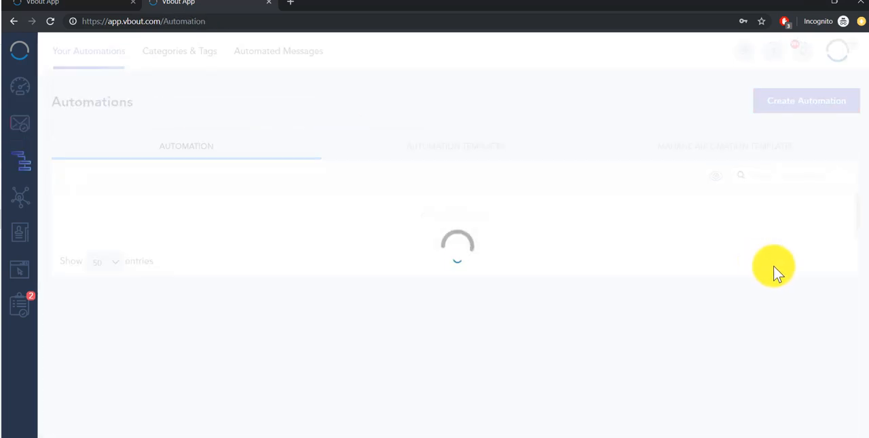
left_click(831, 263)
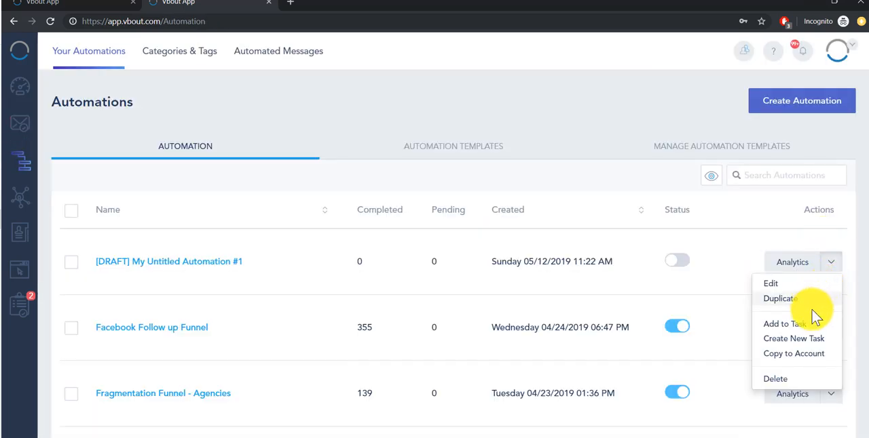
left_click(807, 353)
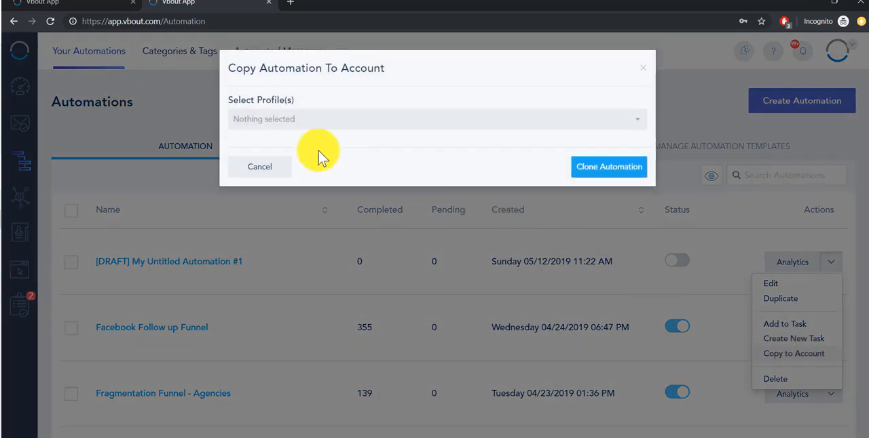
left_click(251, 121)
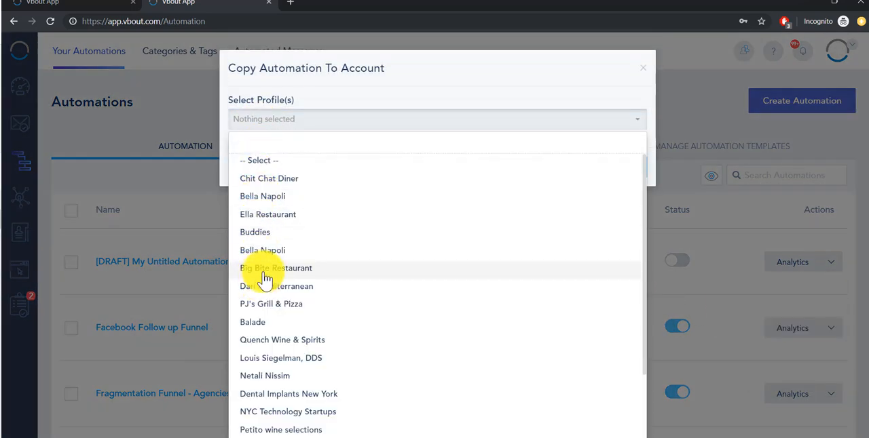
scroll(309, 319, "down", 2)
scroll(309, 319, "up", 2)
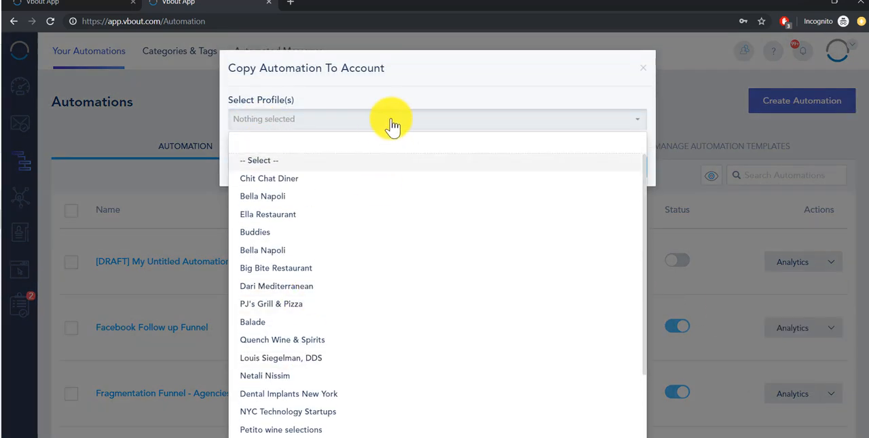
left_click(645, 70)
left_click(645, 73)
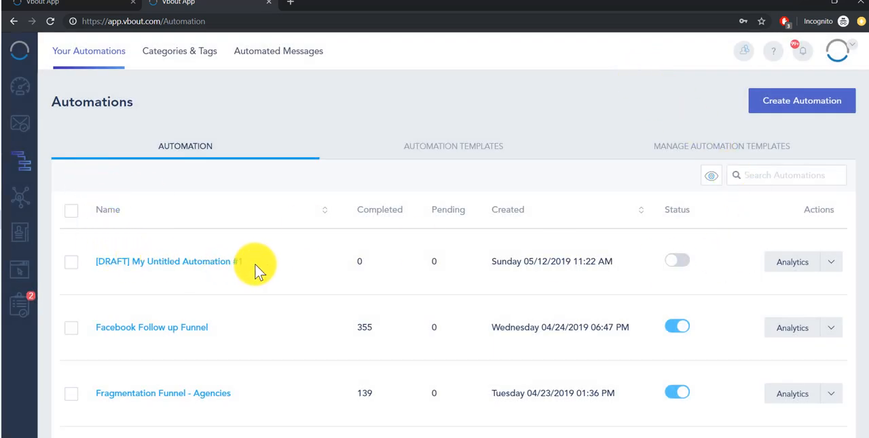
- Highlight the draft automation's name, and view the available actions for the Yearly Payment (AGENCY - With Invoice) automated message
left_click_drag(250, 263, 159, 266)
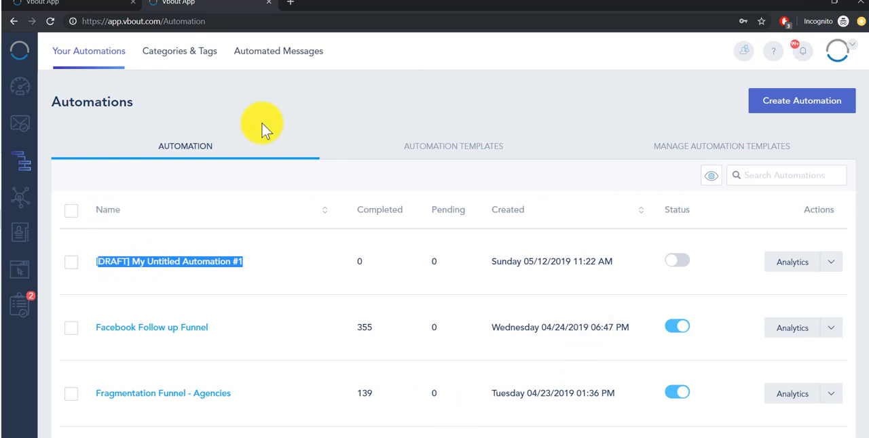
left_click(279, 53)
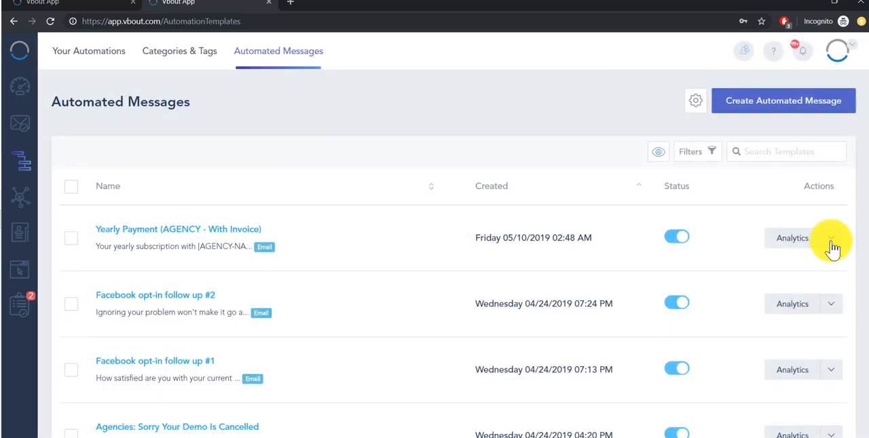
left_click(830, 239)
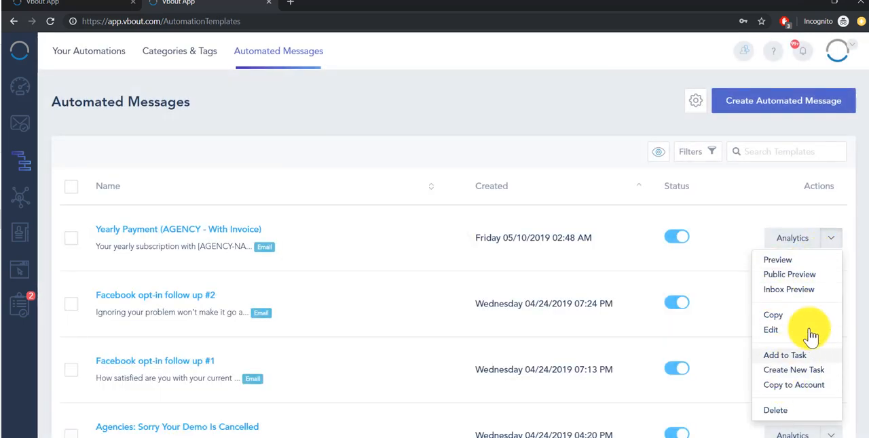
- View the profile selection for copying the Yearly Payment (AGENCY - With Invoice) message to another account, and close the dialog without cloning
left_click(803, 390)
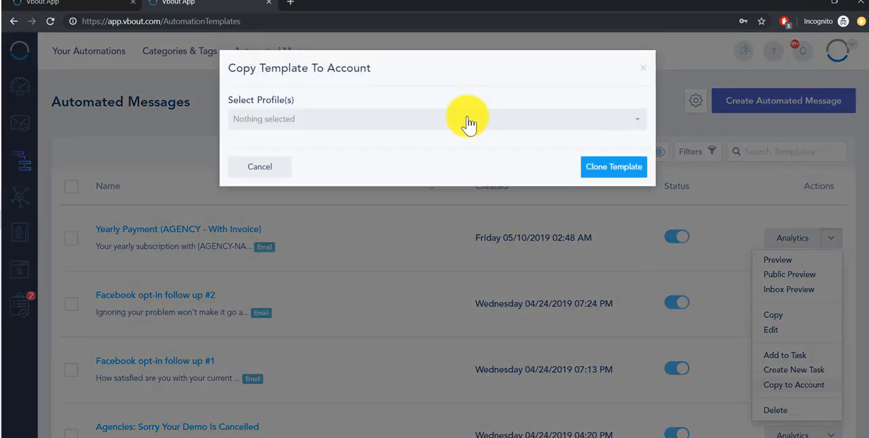
left_click(461, 120)
left_click(480, 112)
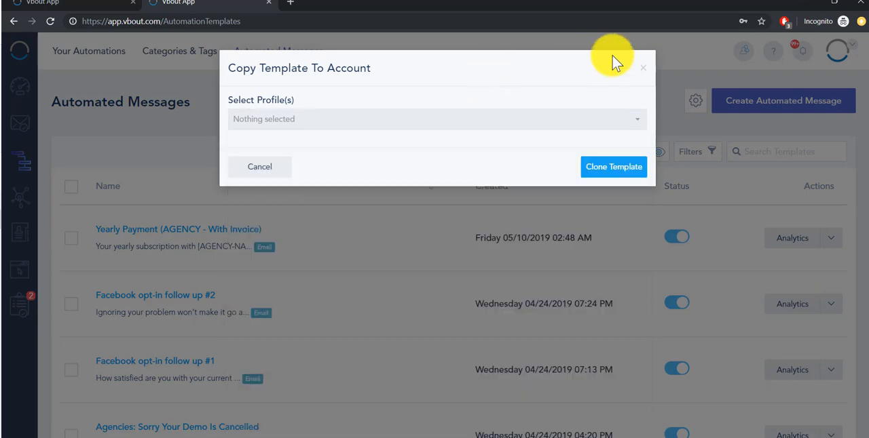
left_click(641, 68)
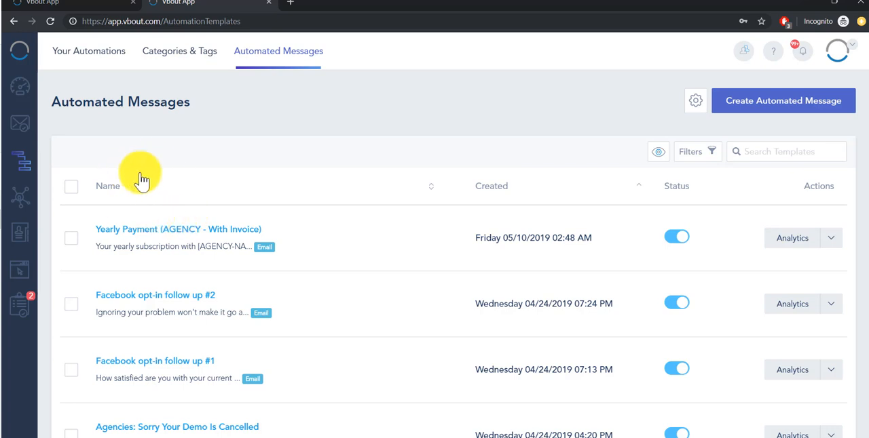
- Attach the Yearly Payment (AGENCY - With Invoice) automated message to the December Email Campaign task
left_click(840, 246)
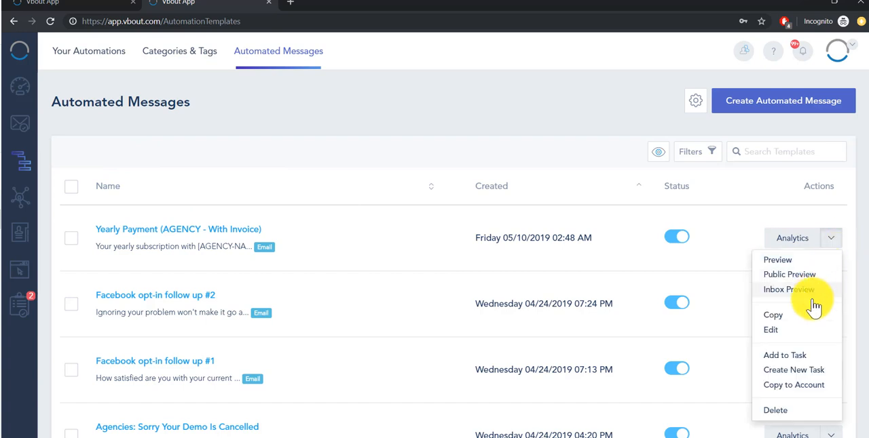
left_click(791, 357)
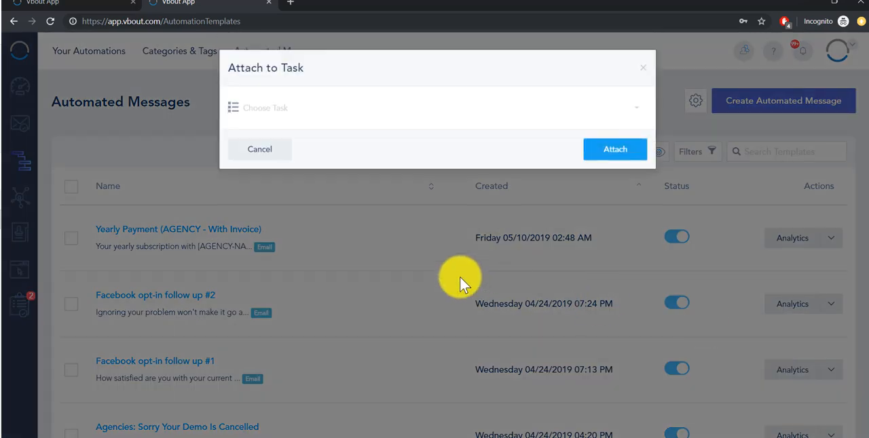
left_click(281, 114)
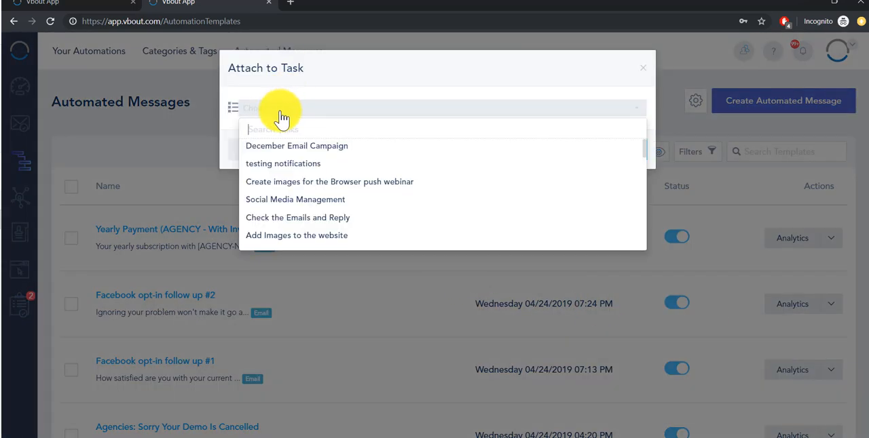
left_click(304, 153)
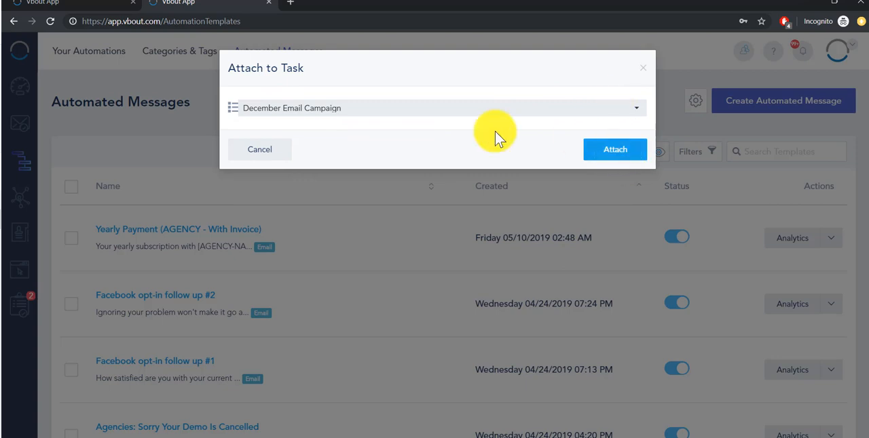
left_click(641, 162)
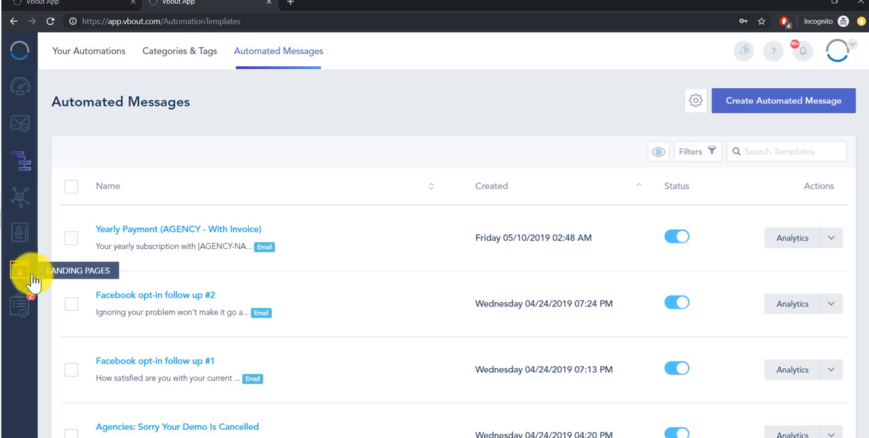
- Open the tasks and choose Sal's Pizza Bar as the account to copy the NEW PRICING email task to
left_click(20, 305)
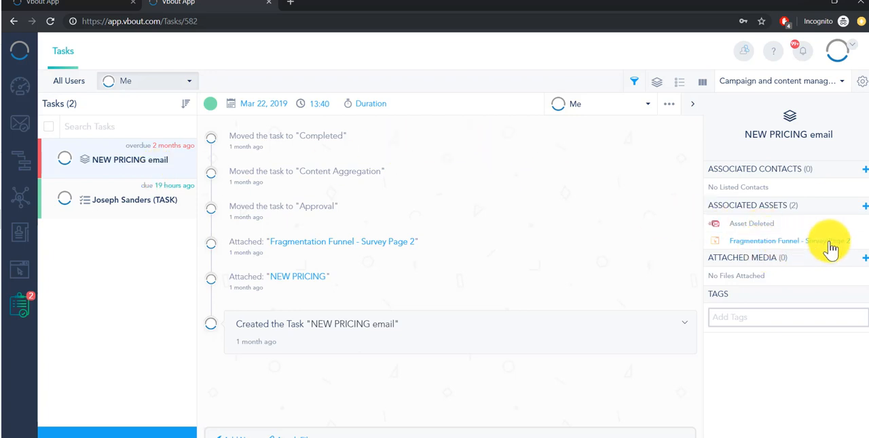
left_click_drag(853, 242, 723, 223)
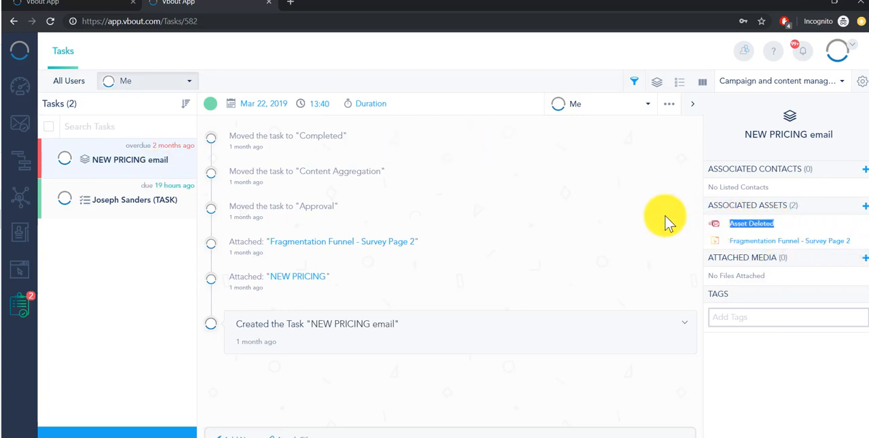
left_click(672, 110)
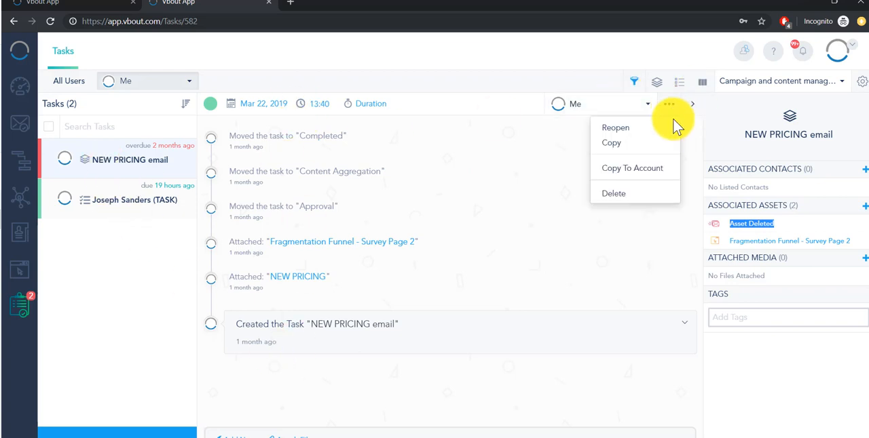
left_click(654, 173)
left_click(325, 108)
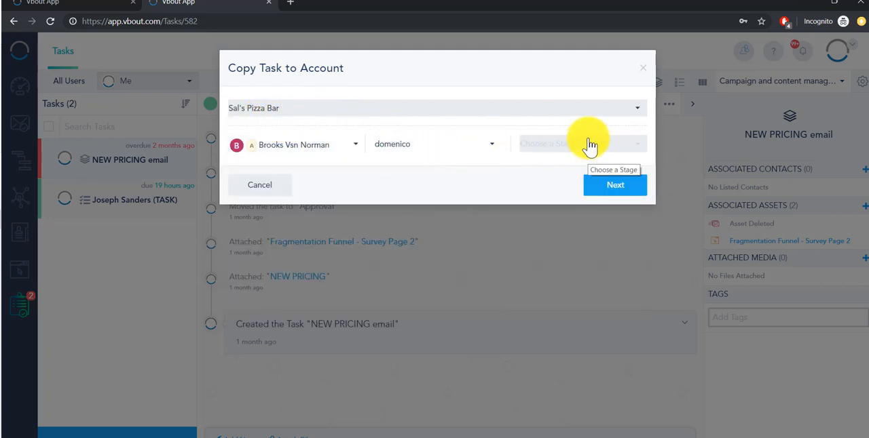
- Assign the task copy to an admin team member with the In Progress stage, and continue to the copy summary
left_click(317, 153)
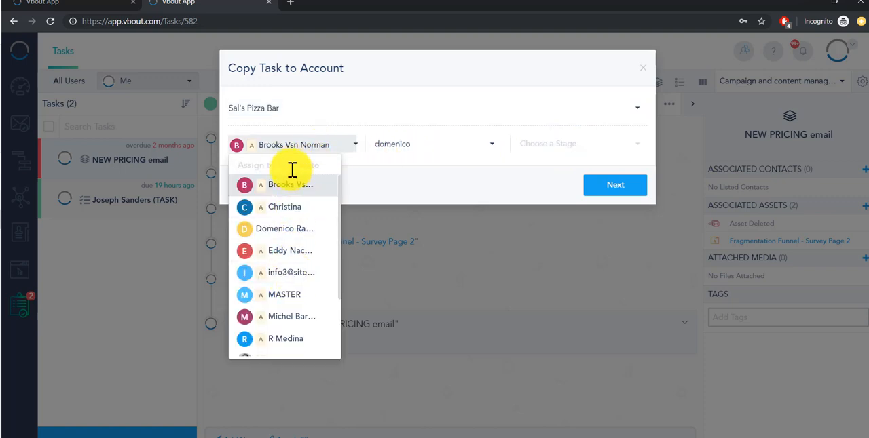
type("rich")
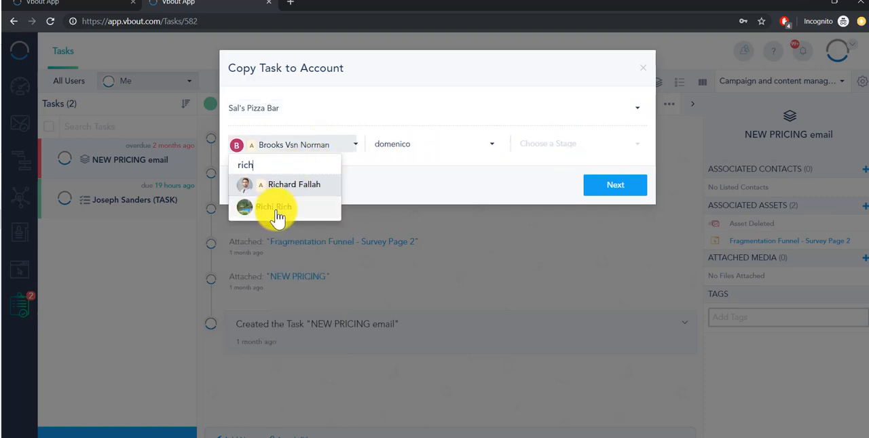
left_click(292, 187)
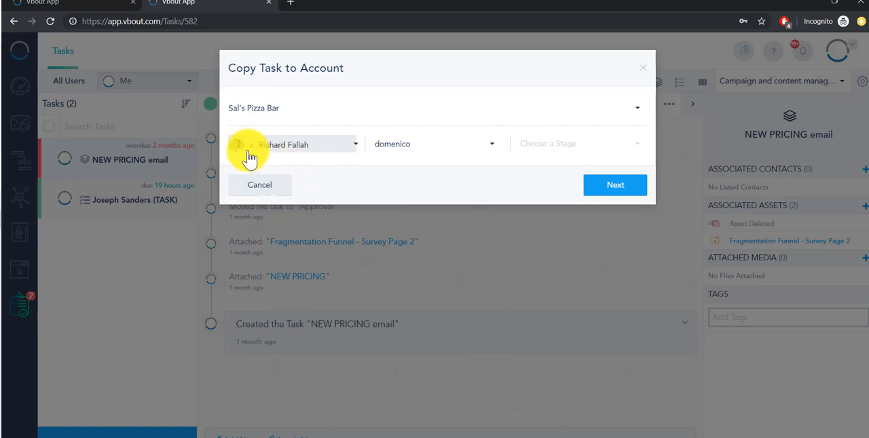
left_click(547, 156)
left_click(560, 205)
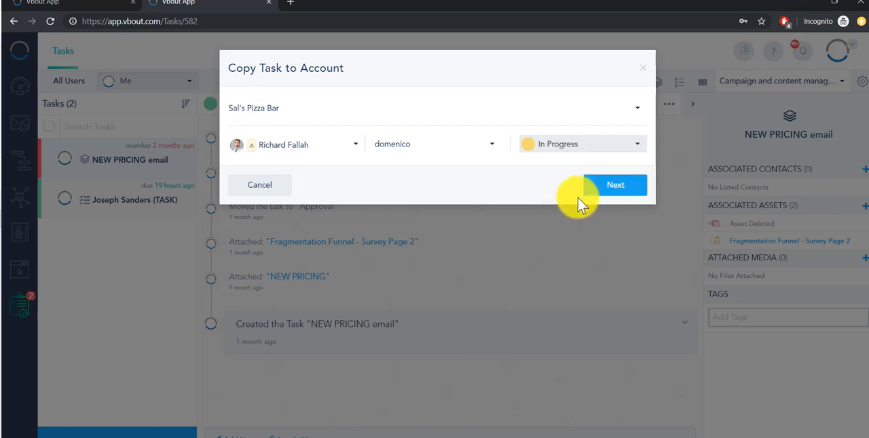
left_click(604, 195)
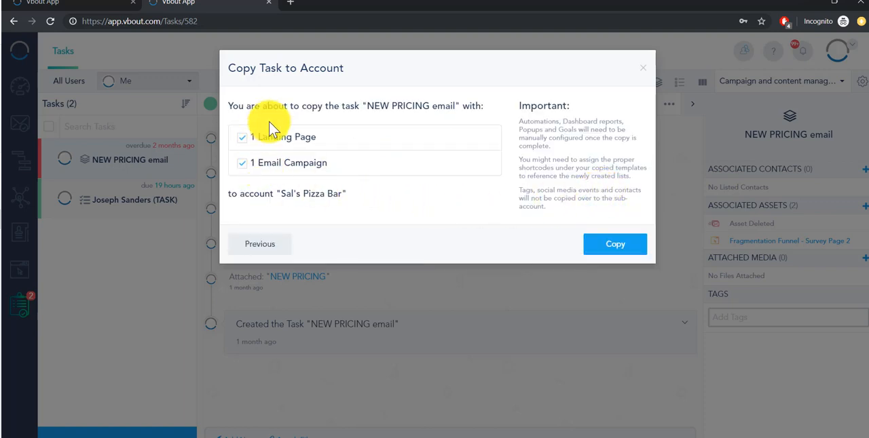
- Review the email campaign option in the copy summary, toggling it off and on, and cancel copying the task
left_click_drag(277, 164, 327, 164)
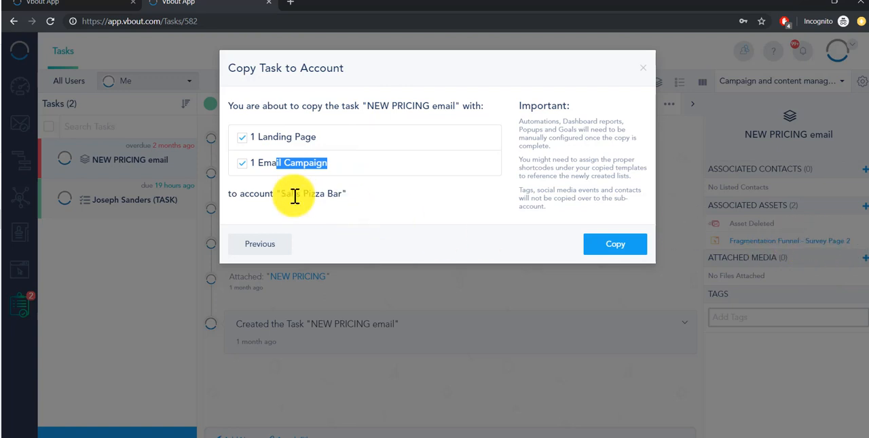
left_click(242, 164)
left_click(243, 163)
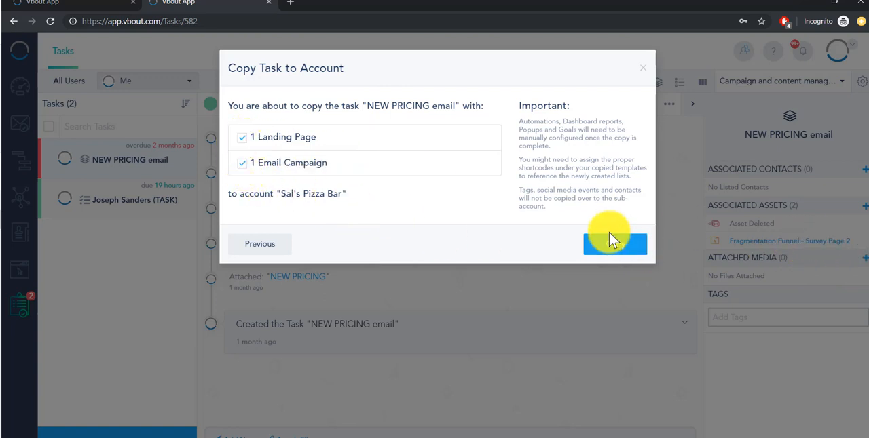
left_click(279, 246)
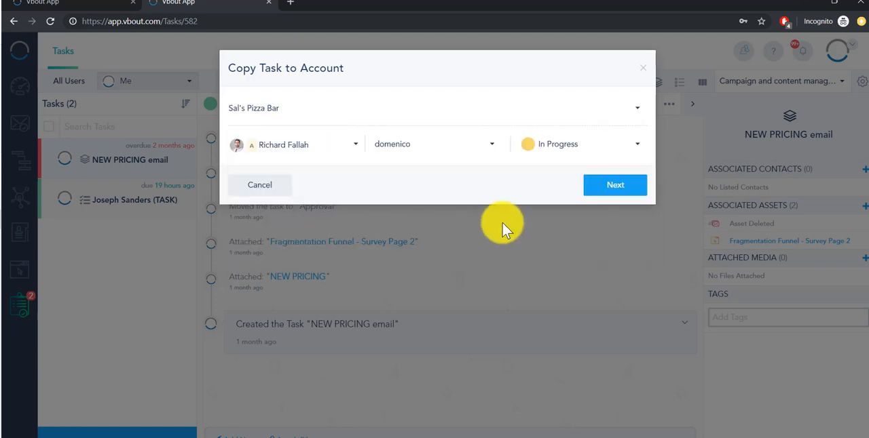
left_click(246, 180)
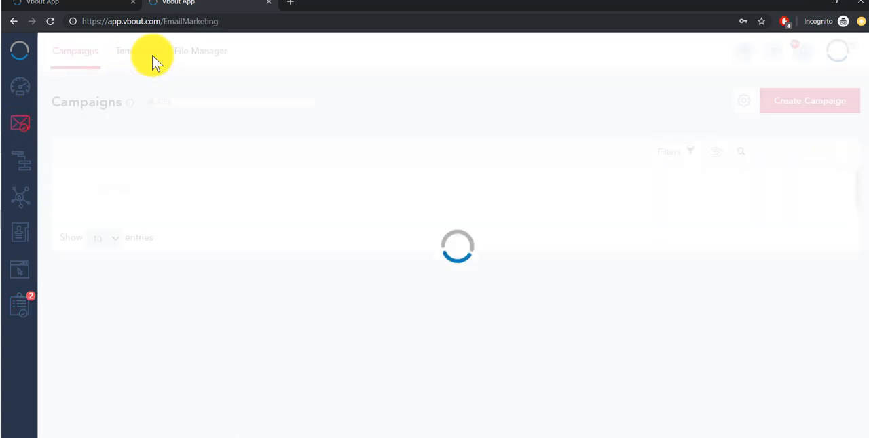
- Open the File Manager to look at the shared folder, and view the list of client accounts
left_click(194, 57)
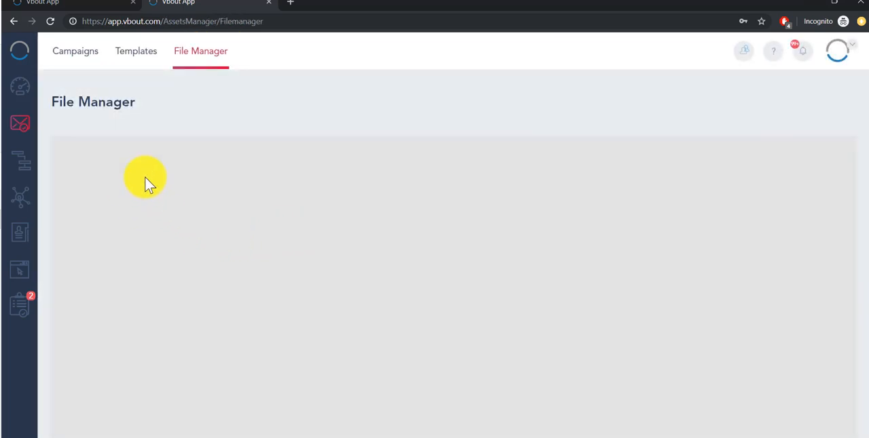
scroll(662, 385, "down", 1)
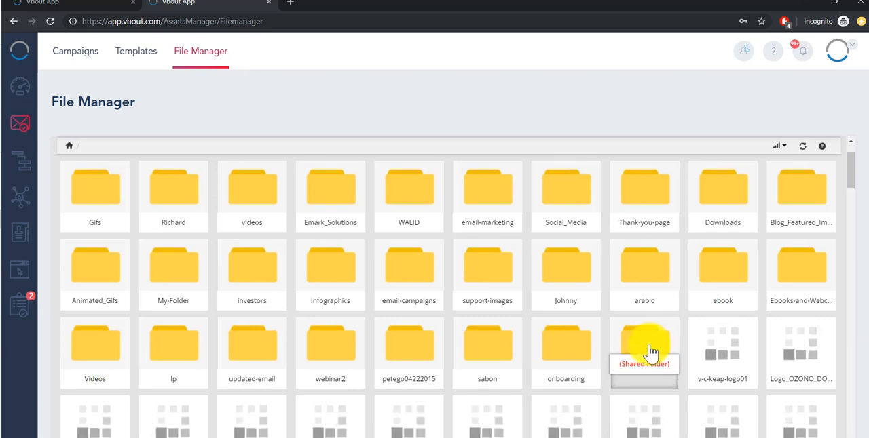
left_click(745, 60)
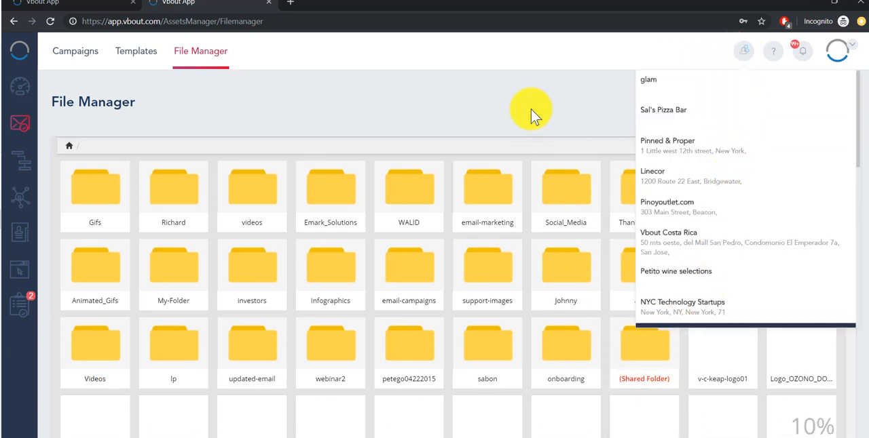
left_click(362, 95)
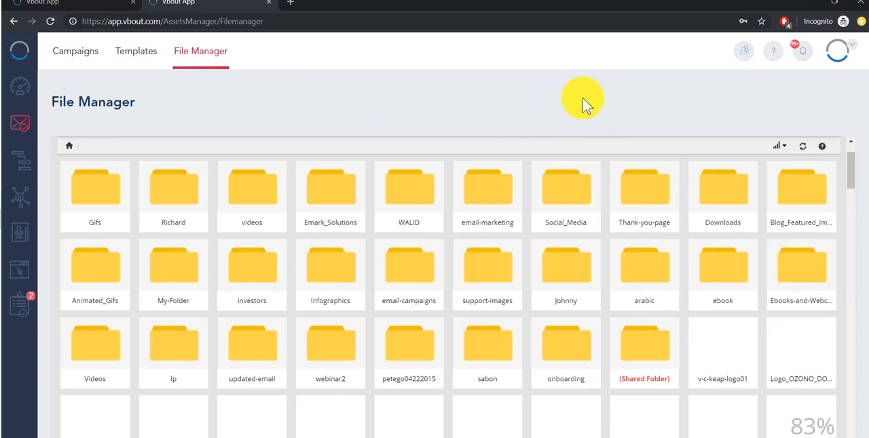
- Open the admin team list under Users, and look through the client accounts those master users can access
left_click(848, 53)
left_click(740, 144)
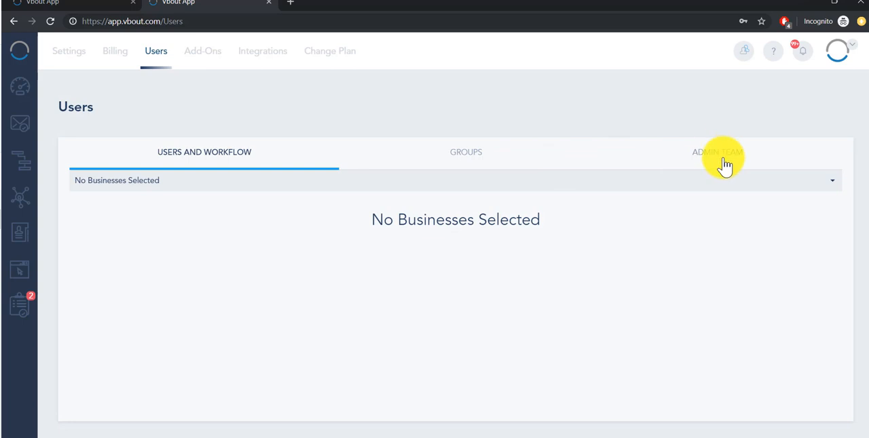
left_click(726, 160)
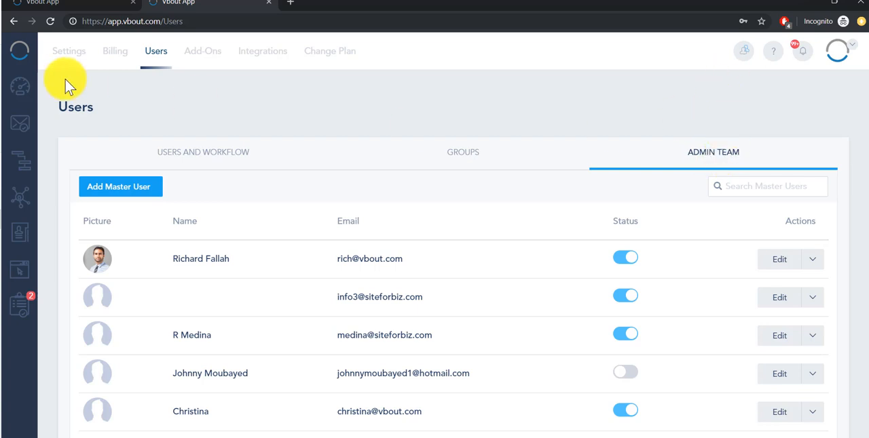
left_click(746, 61)
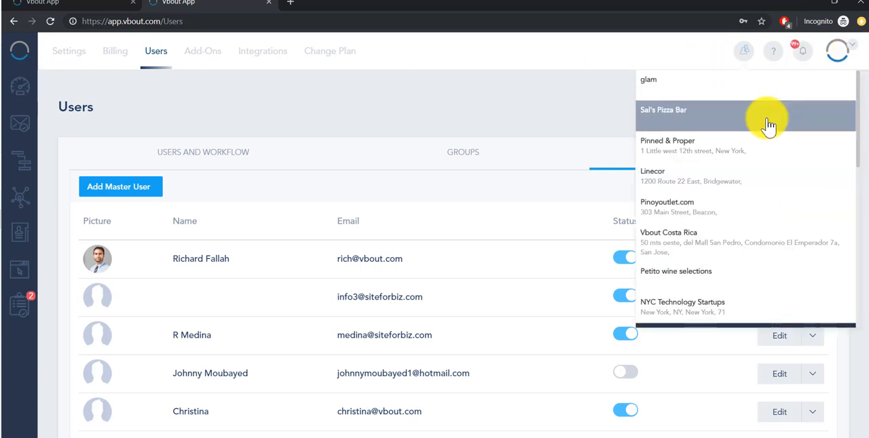
left_click(837, 49)
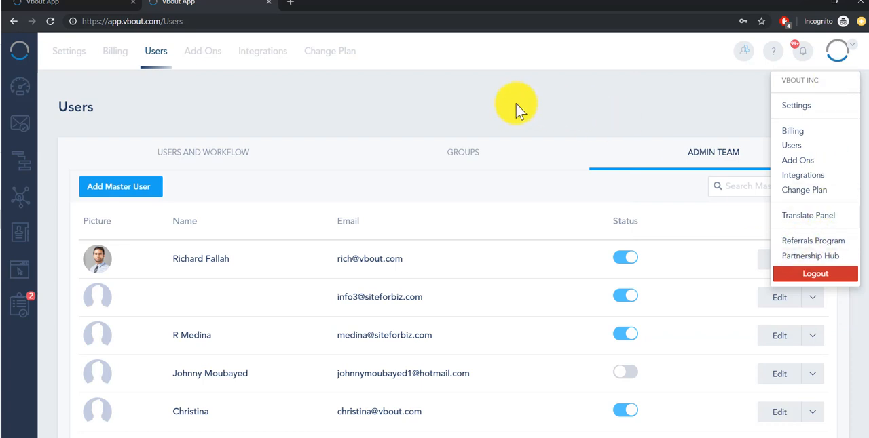
- Show the users and workflow of the Ella Restaurant business, and switch to the Buddies business
left_click(195, 160)
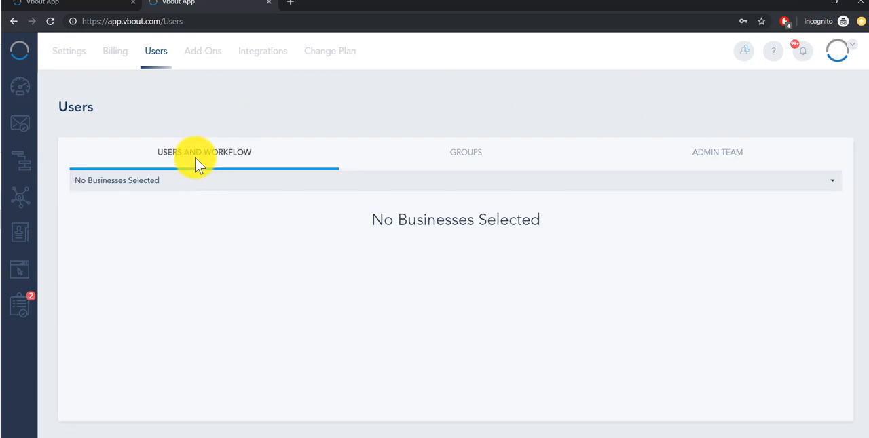
left_click(197, 184)
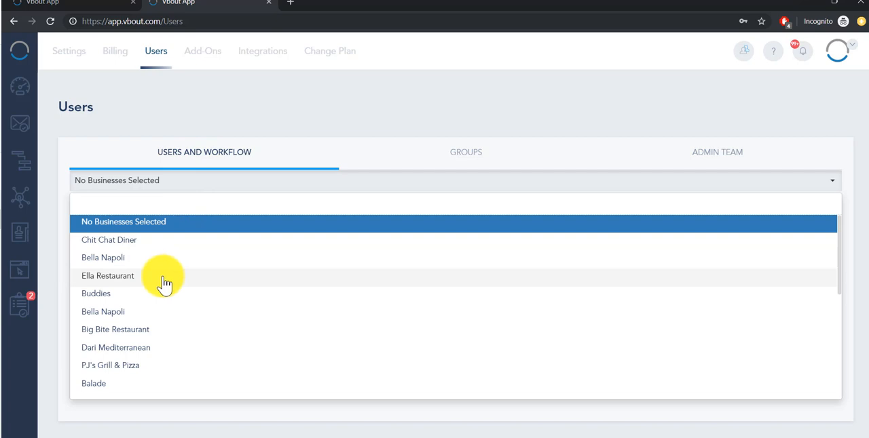
double_click(163, 283)
left_click(170, 183)
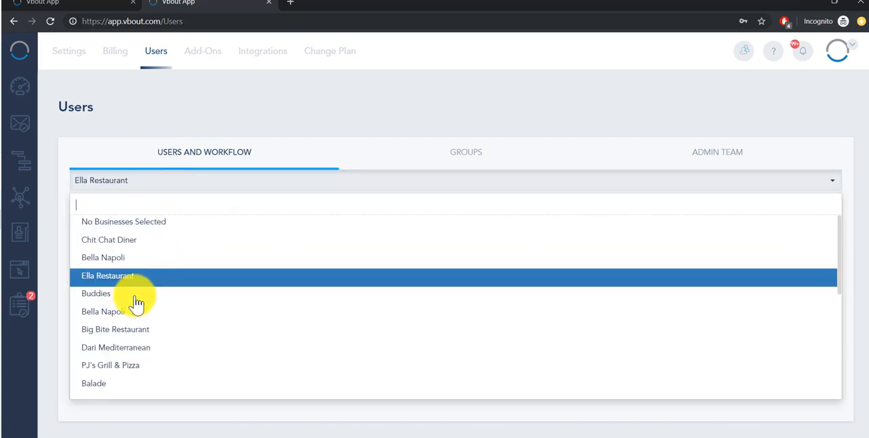
left_click(118, 297)
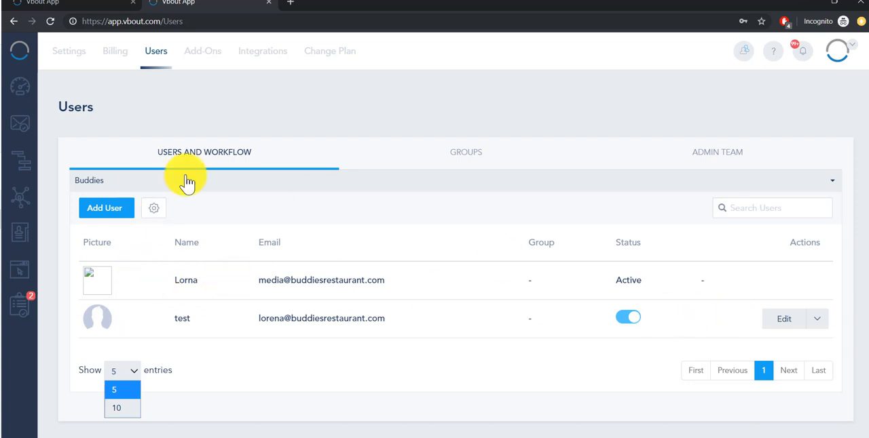
- View the custom permissions available for a new Buddies user, and close the form without adding anyone
left_click(114, 230)
left_click(117, 216)
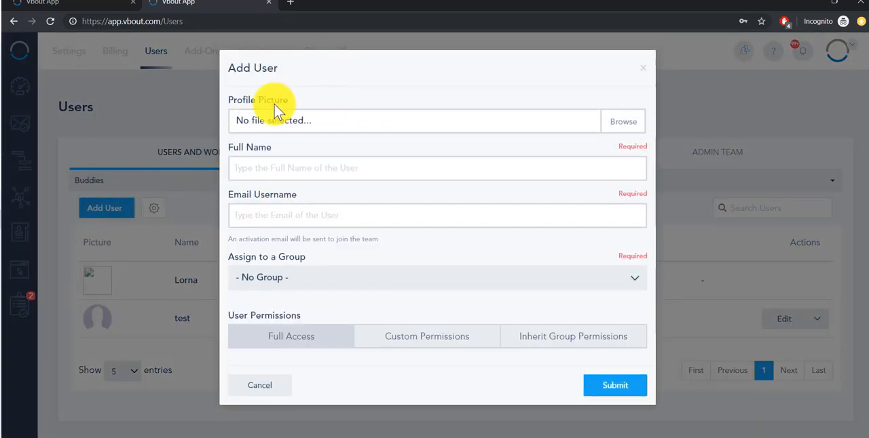
left_click(387, 336)
left_click(262, 425)
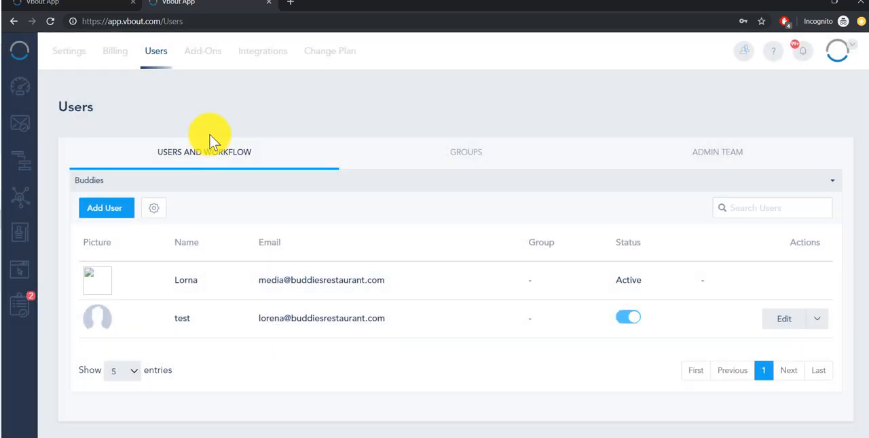
- View the list of client businesses and the workflow settings for Buddies, leaving both without making changes
left_click(203, 181)
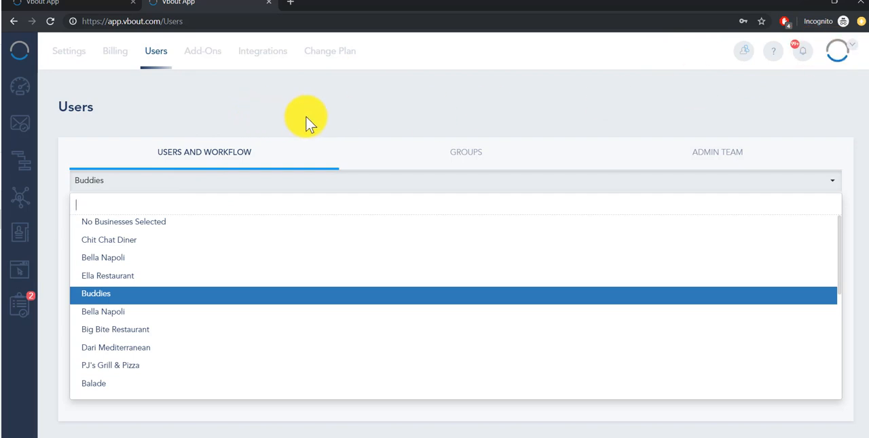
left_click(247, 159)
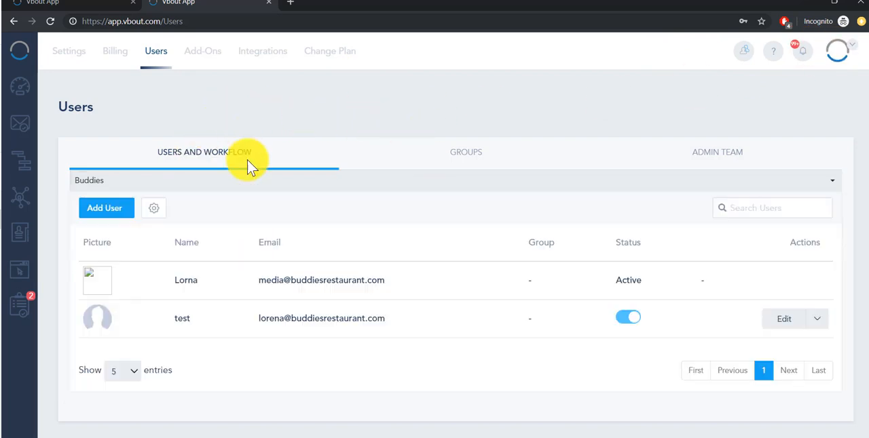
left_click(154, 209)
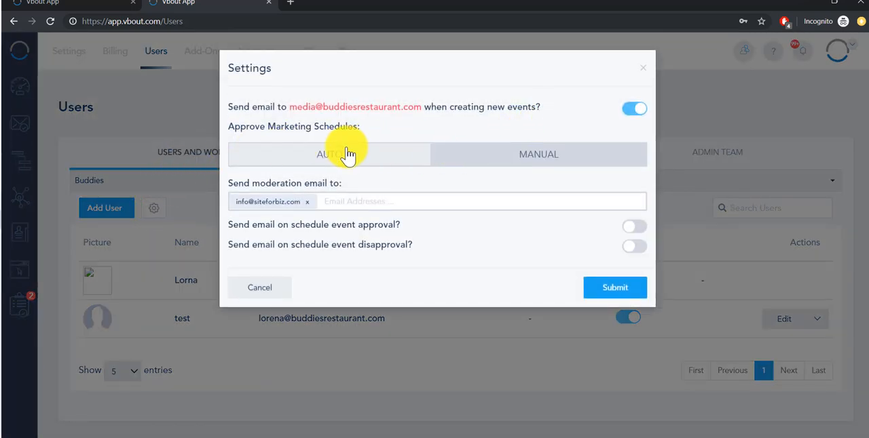
left_click(264, 287)
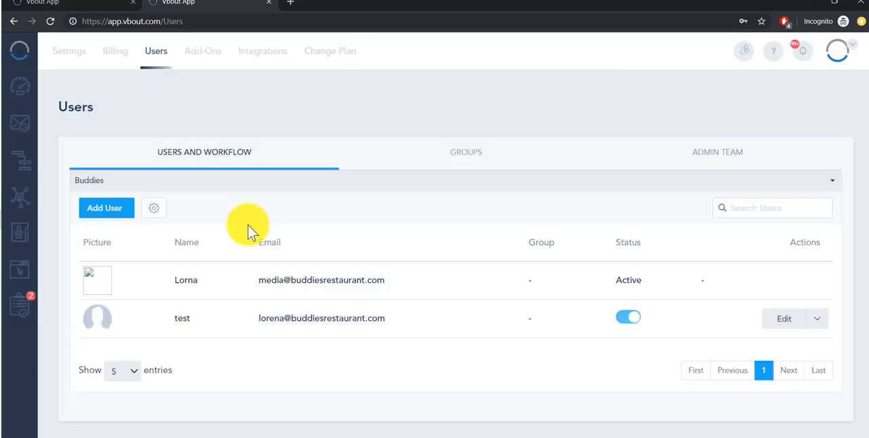
- Compare the Auto and Manual approval options for Buddies' marketing schedules, closing the settings without saving, and review the business list again
left_click(154, 208)
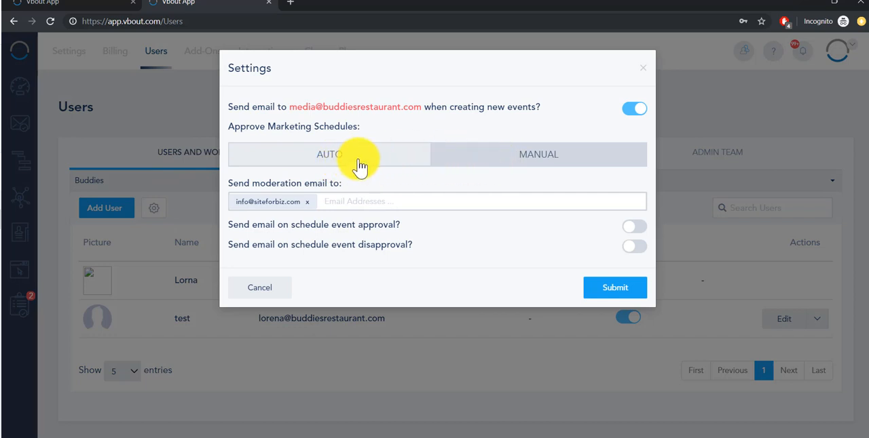
left_click(358, 165)
left_click(486, 161)
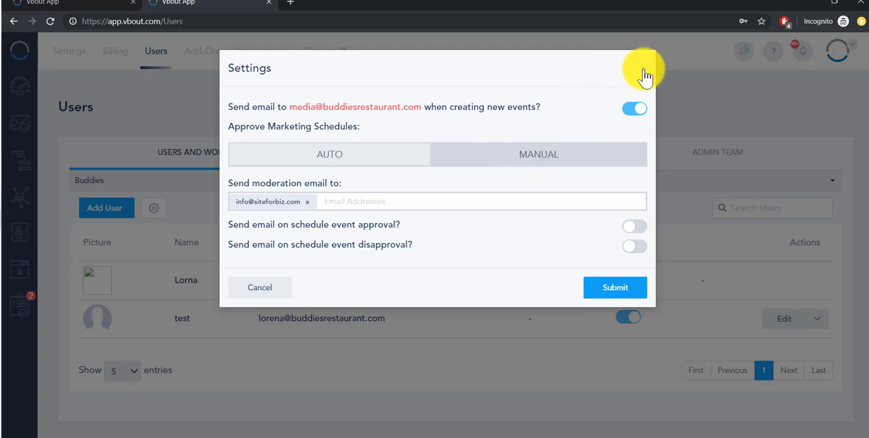
left_click(643, 72)
left_click(114, 182)
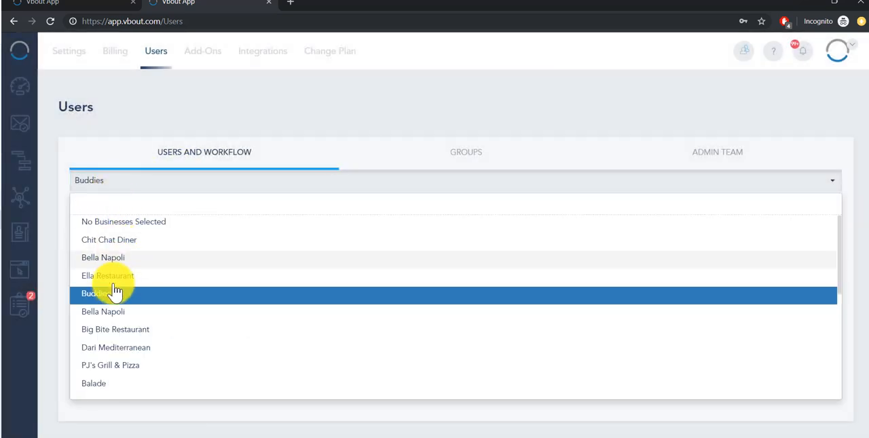
left_click(184, 150)
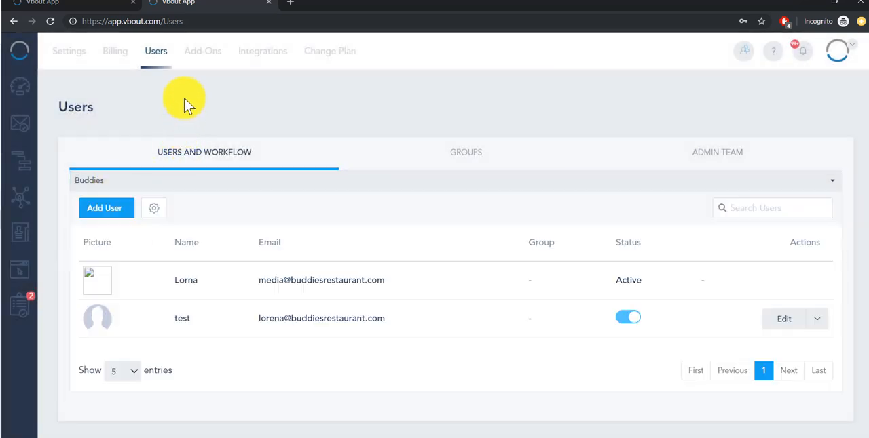
- In the Buddies workflow settings, try the schedule approval email option on and off, and set marketing schedule approval to Auto
left_click(155, 210)
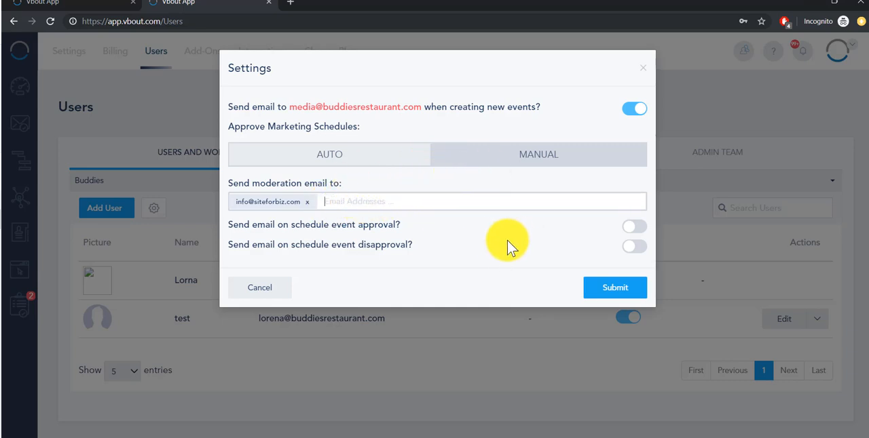
left_click(633, 228)
left_click(632, 229)
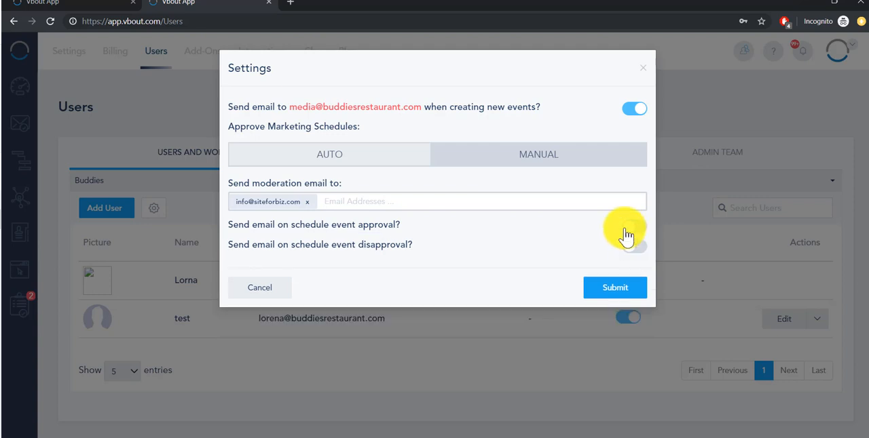
left_click(328, 156)
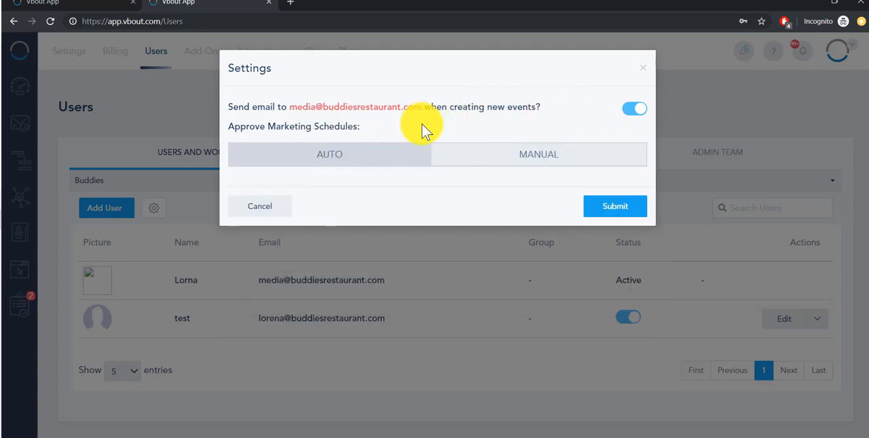